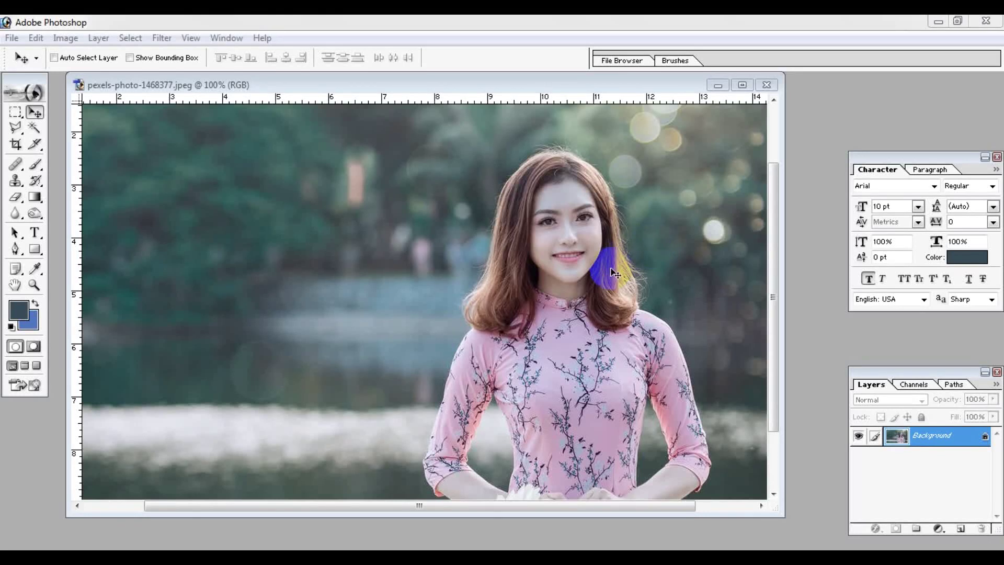
Close the lakeside portrait pexels-photo-1468377.jpeg so no documents remain open
left_click(679, 361)
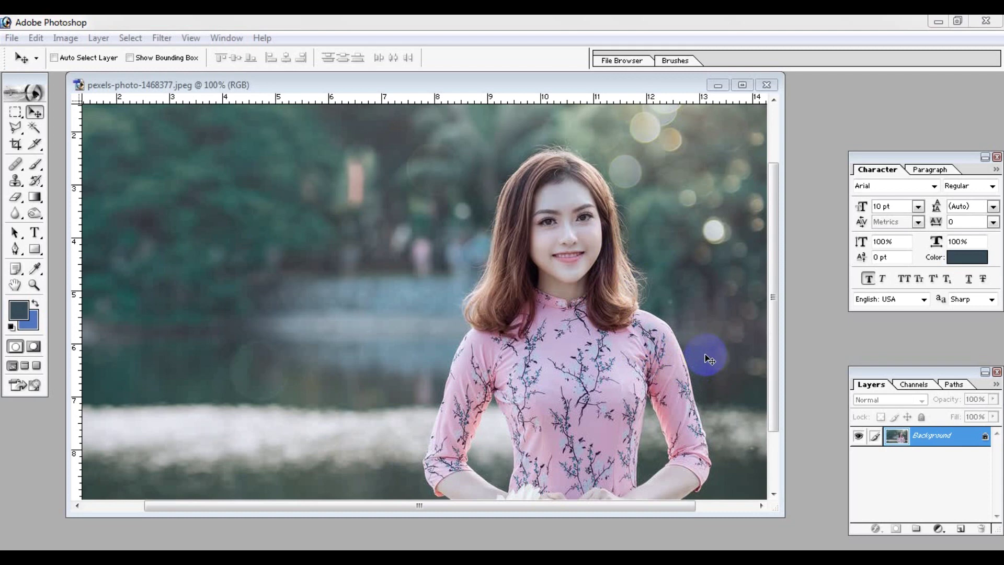
left_click(766, 85)
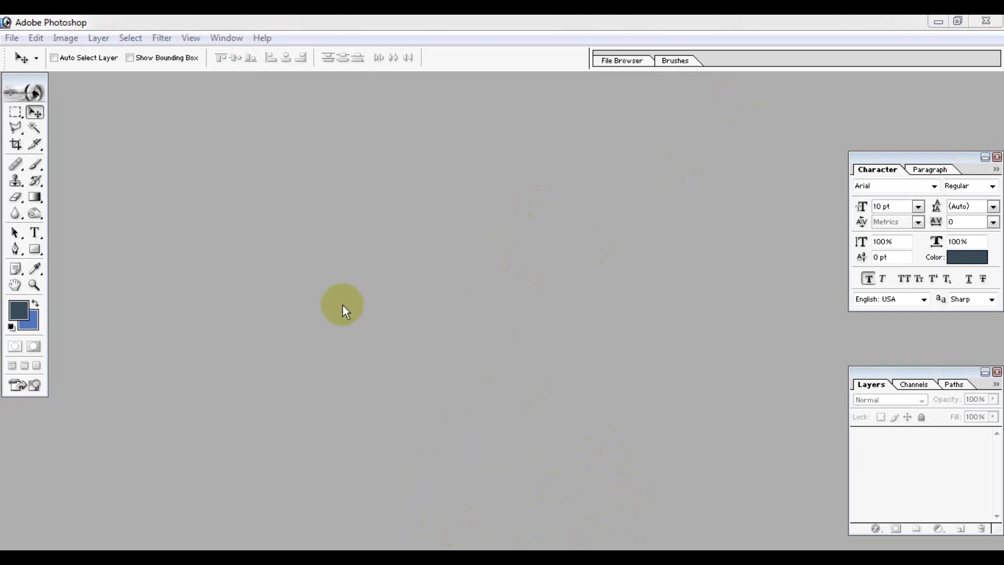
Drag the dsfa photo from the desktop pic folder into Photoshop to open it
left_click(941, 23)
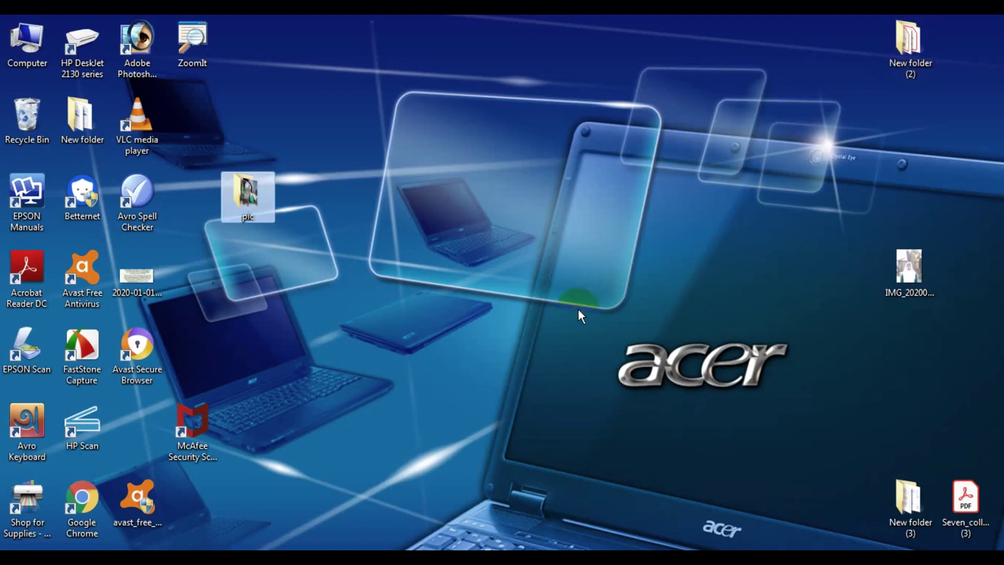
double_click(246, 203)
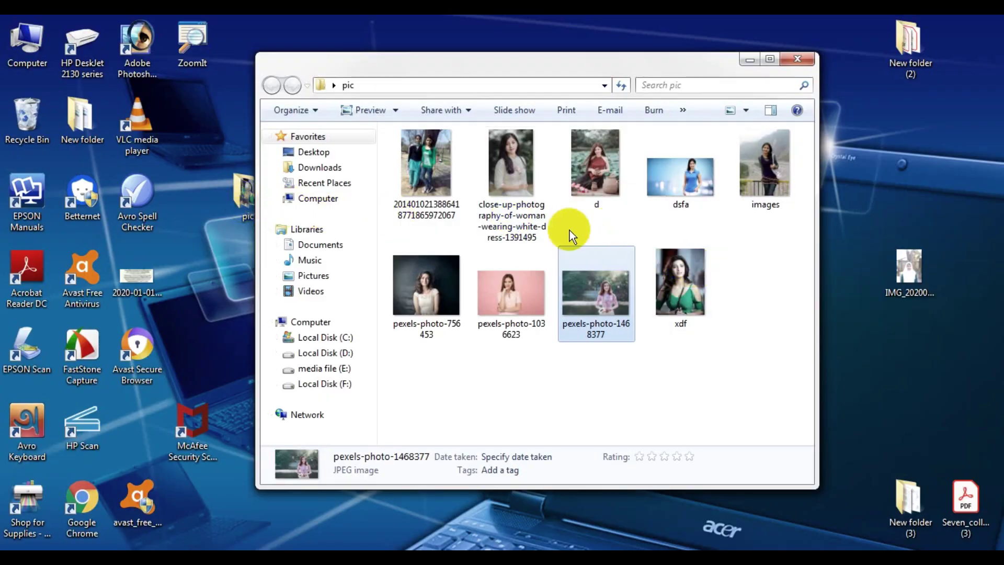
mouse_move(690, 181)
left_mouse_down()
mouse_move(490, 402)
mouse_move(331, 303)
left_mouse_up()
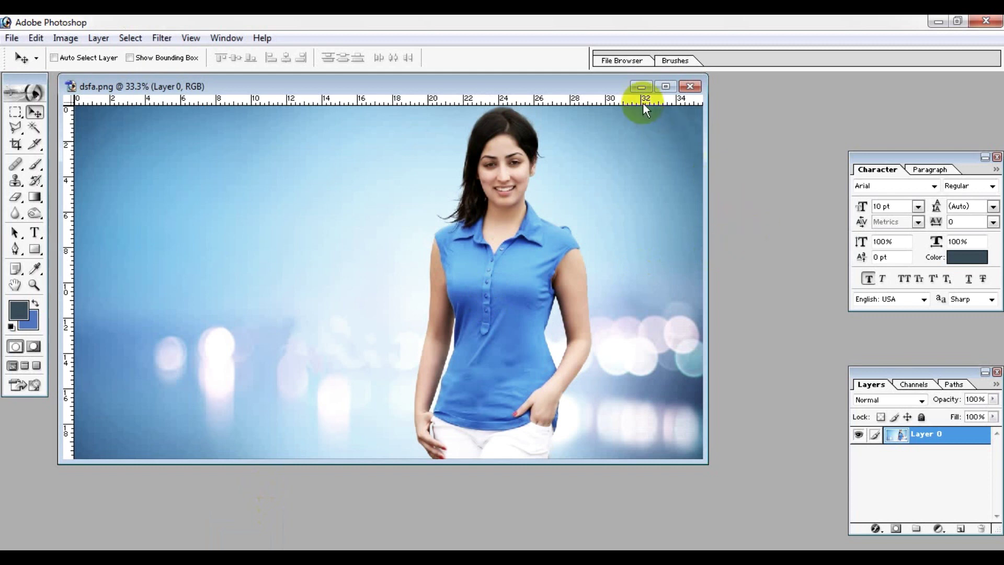
Open d.jpeg from the pic folder
double_click(759, 183)
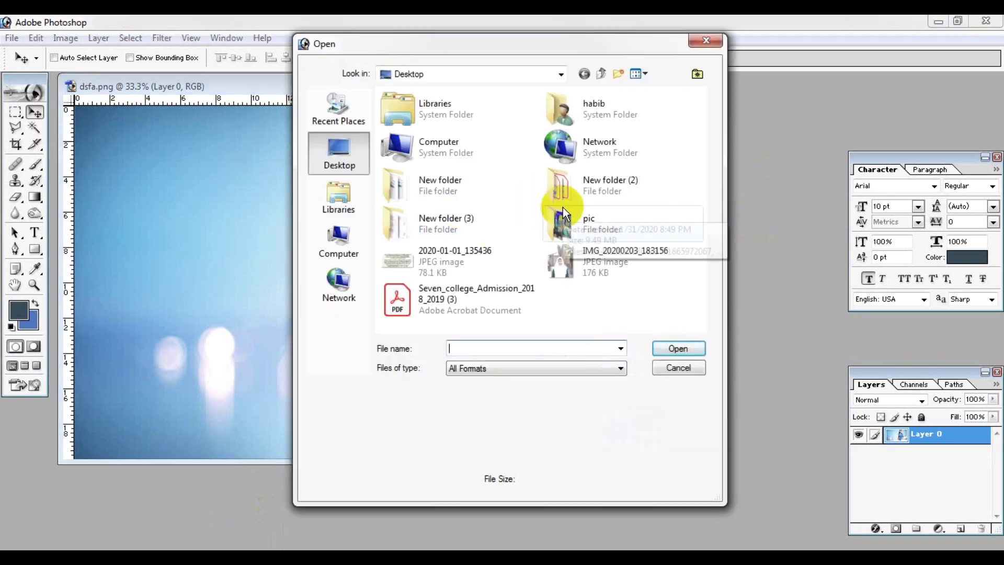
double_click(583, 225)
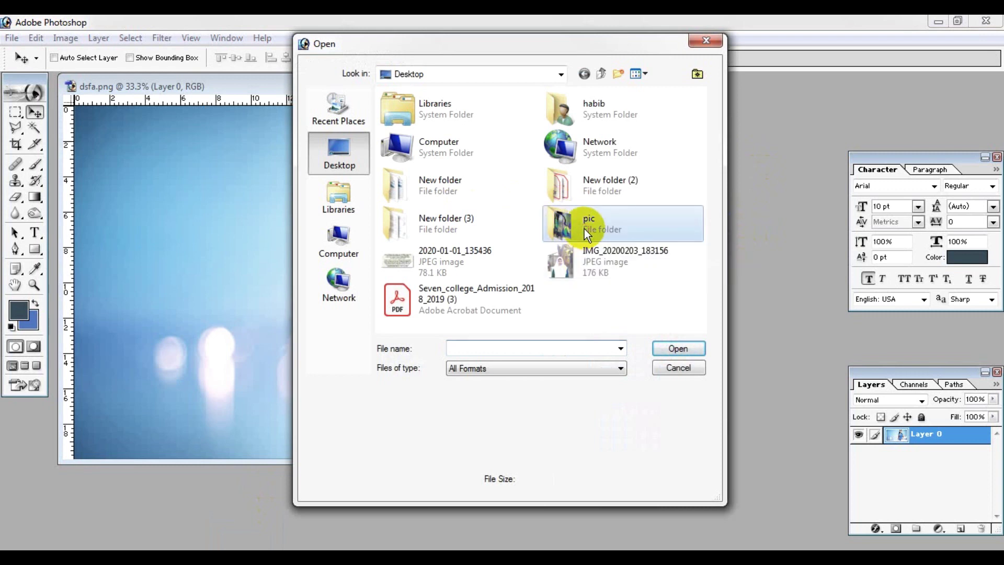
left_click(574, 150)
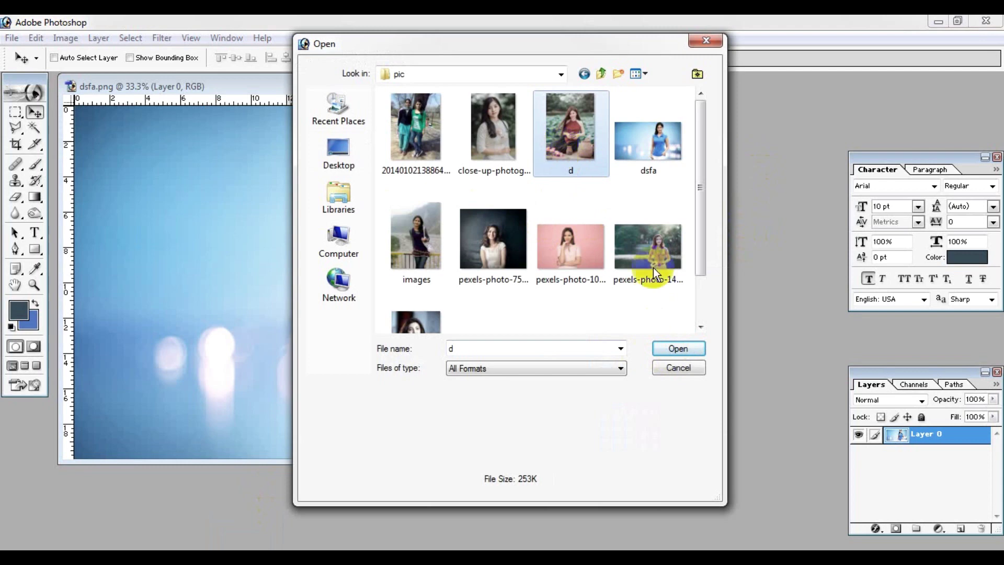
left_click(677, 348)
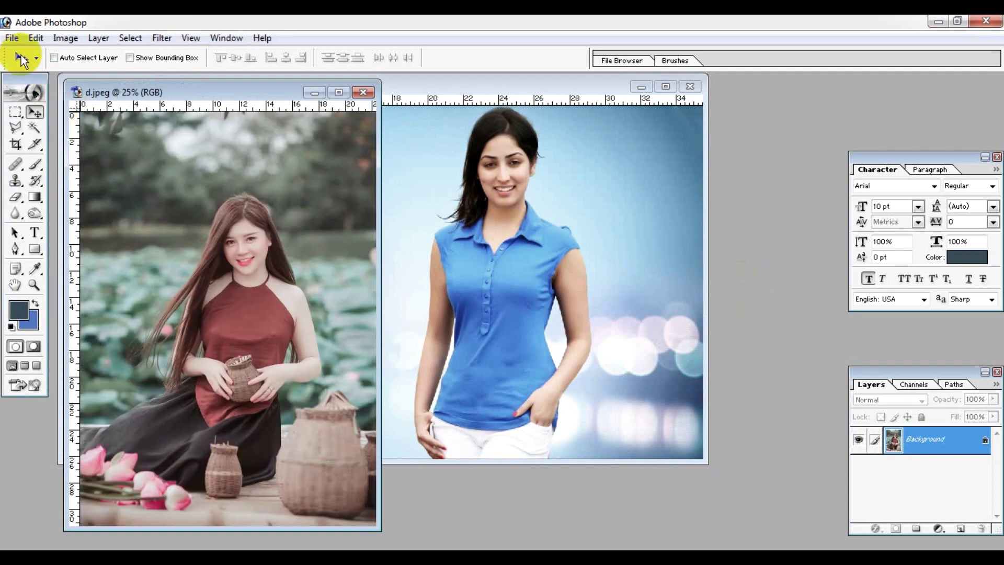
Open the close-up portrait of the woman in white, then bring dsfa.png forward
left_click(11, 40)
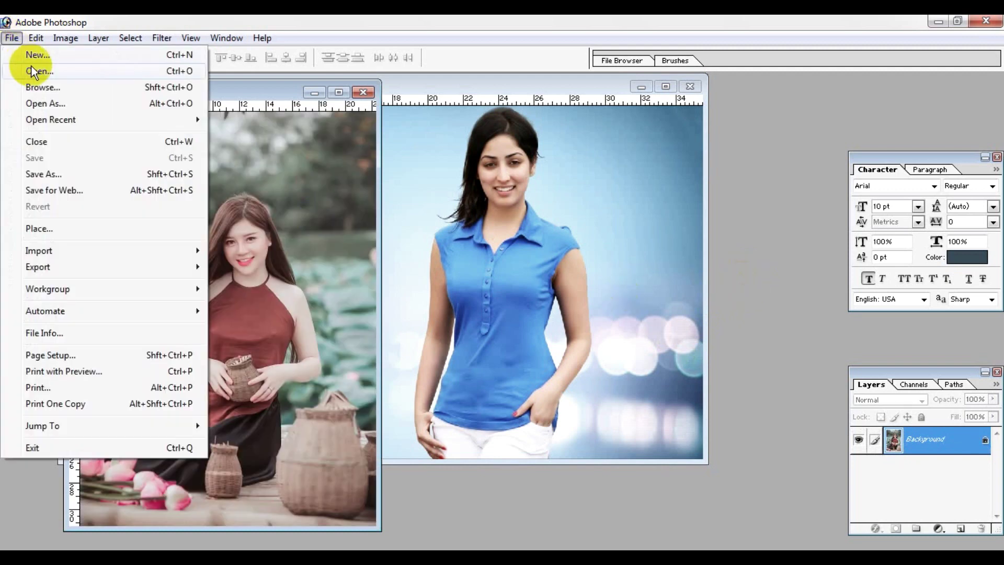
left_click(37, 71)
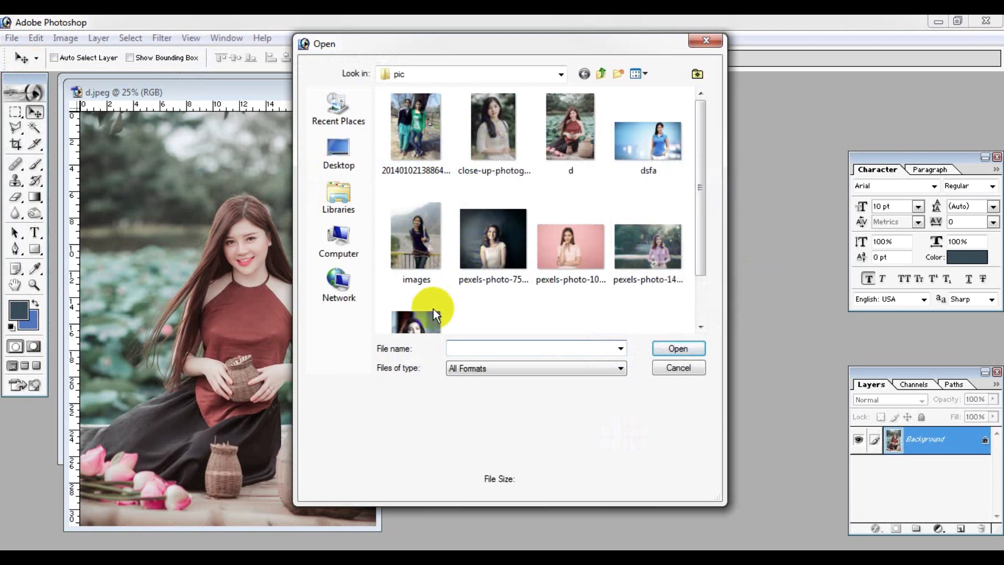
left_click(497, 139)
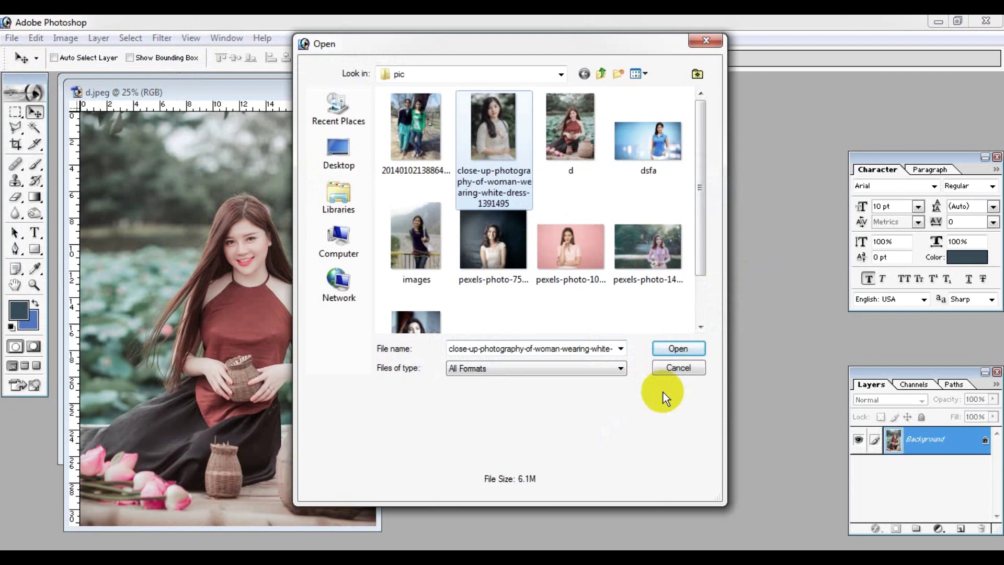
left_click(680, 349)
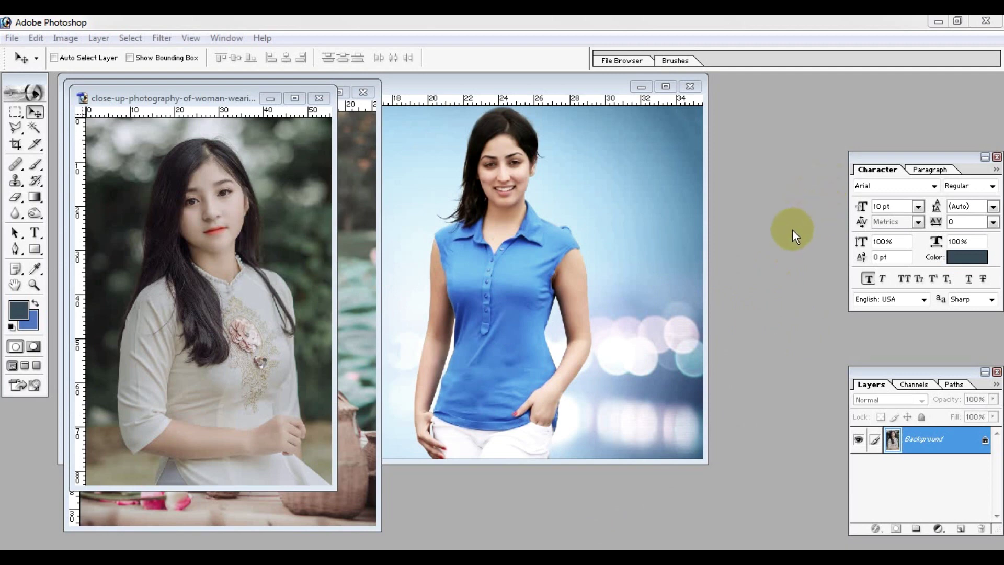
left_click(535, 87)
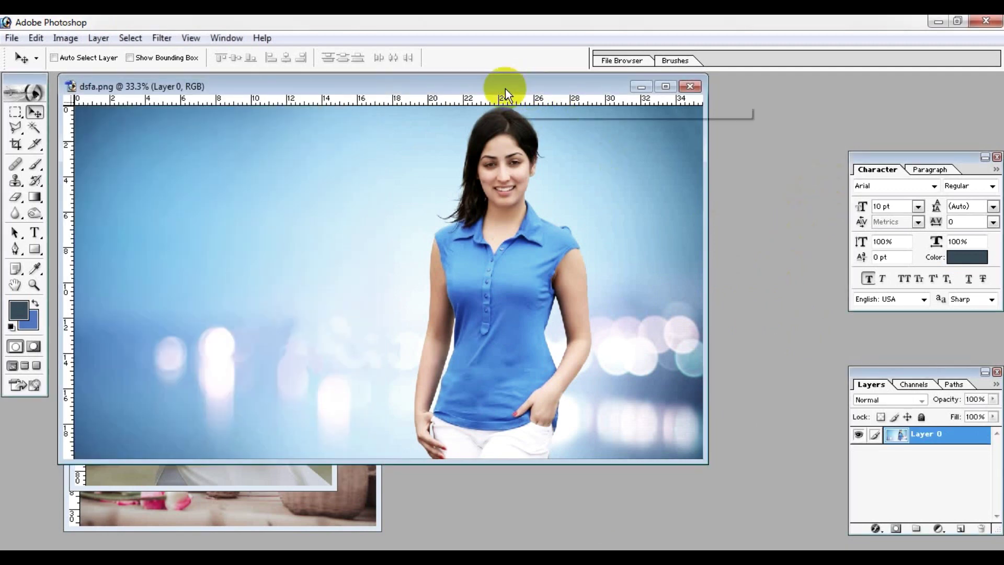
Maximize the dsfa.png window, fit it to the view, and select the Crop tool
mouse_move(505, 88)
left_mouse_down()
mouse_move(715, 262)
mouse_move(539, 255)
mouse_move(550, 172)
mouse_move(522, 137)
left_mouse_up()
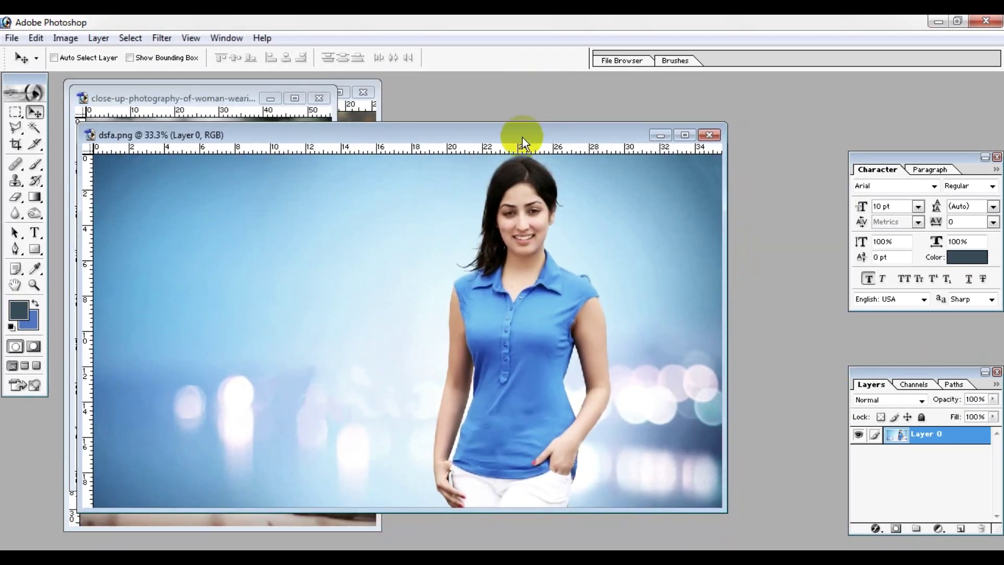
left_click(684, 136)
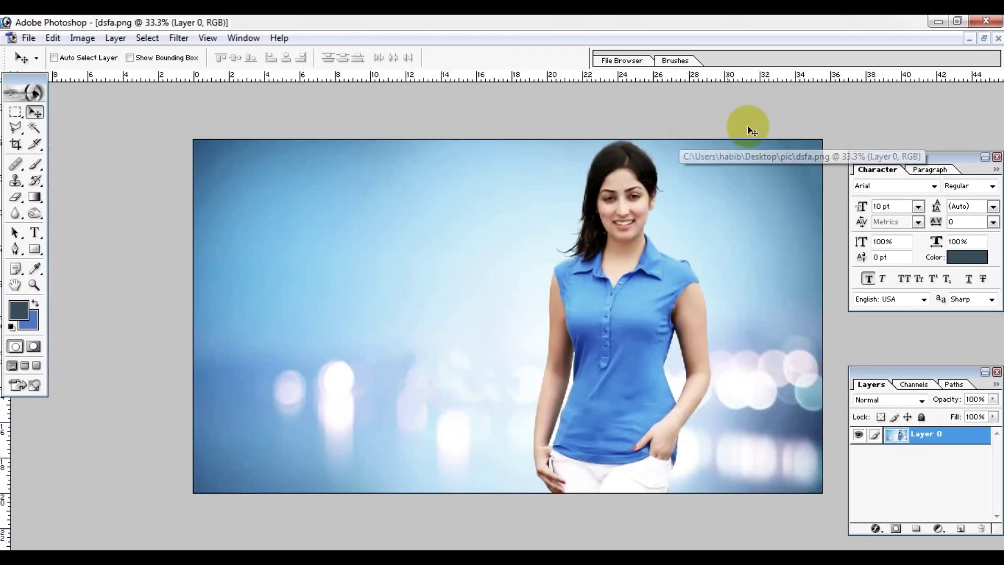
key("ctrl+0")
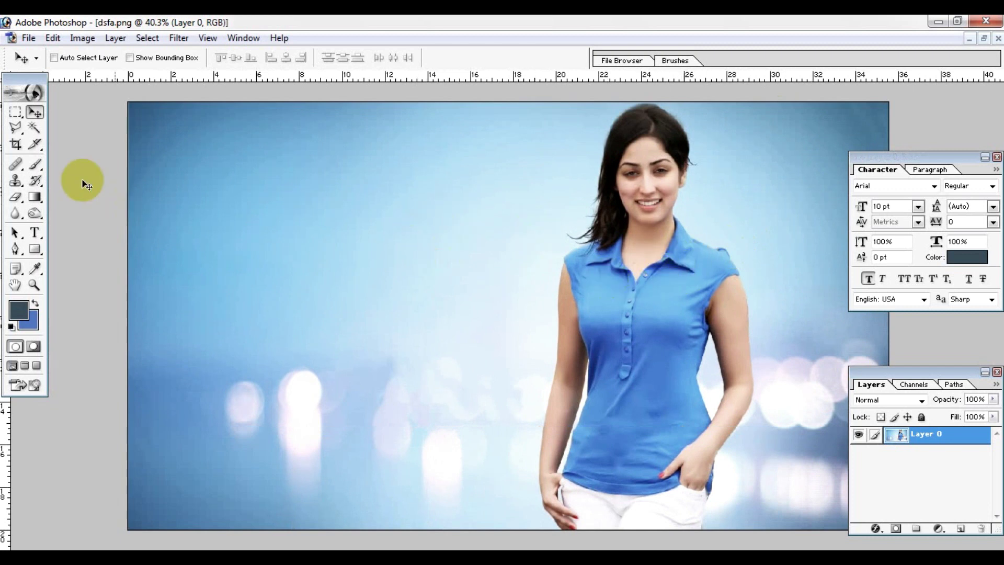
left_click(16, 145)
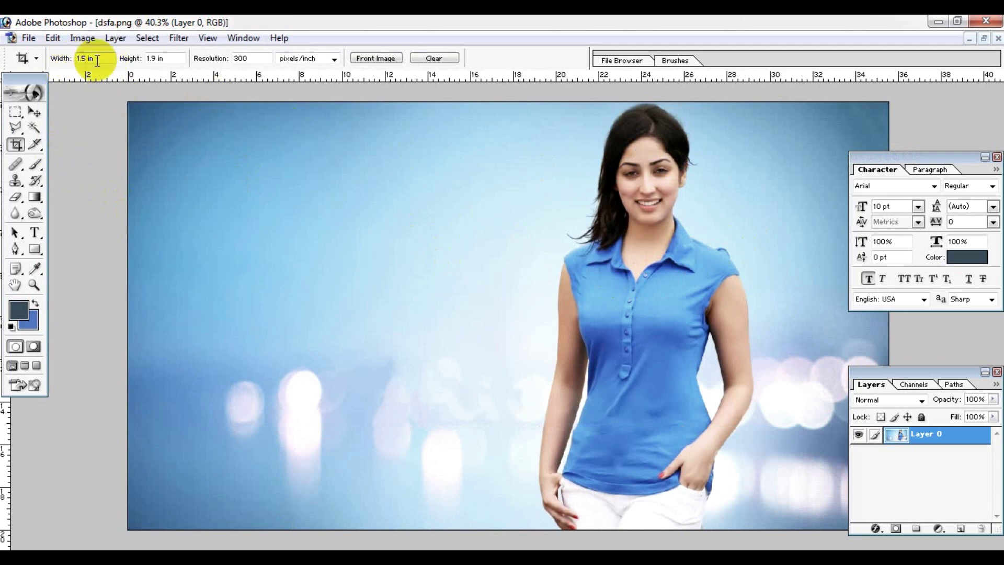
Enter crop width 1.5 in and height 1.9 in, keeping resolution at 300 pixels/inch
double_click(170, 60)
left_click(242, 60)
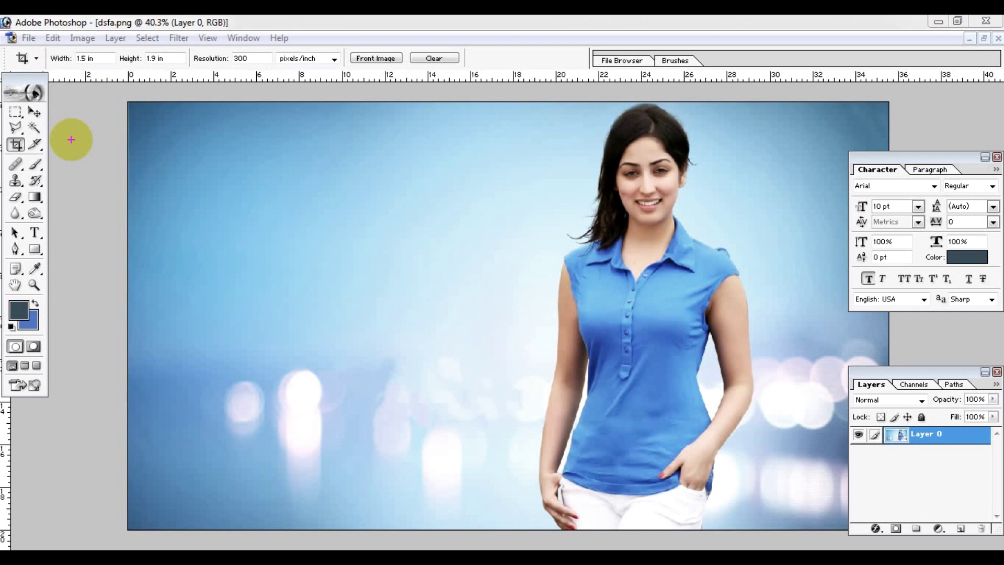
double_click(87, 58)
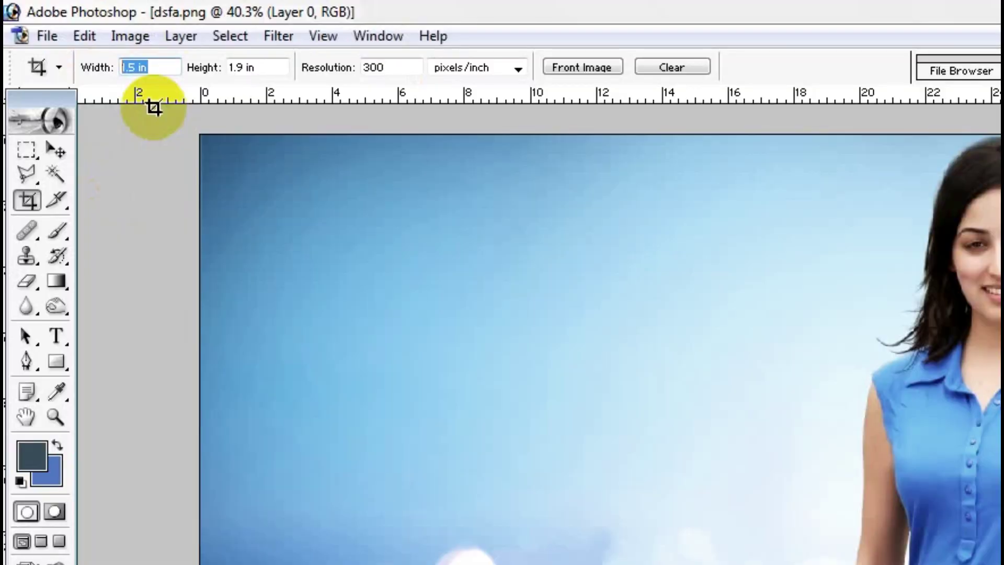
type("1.")
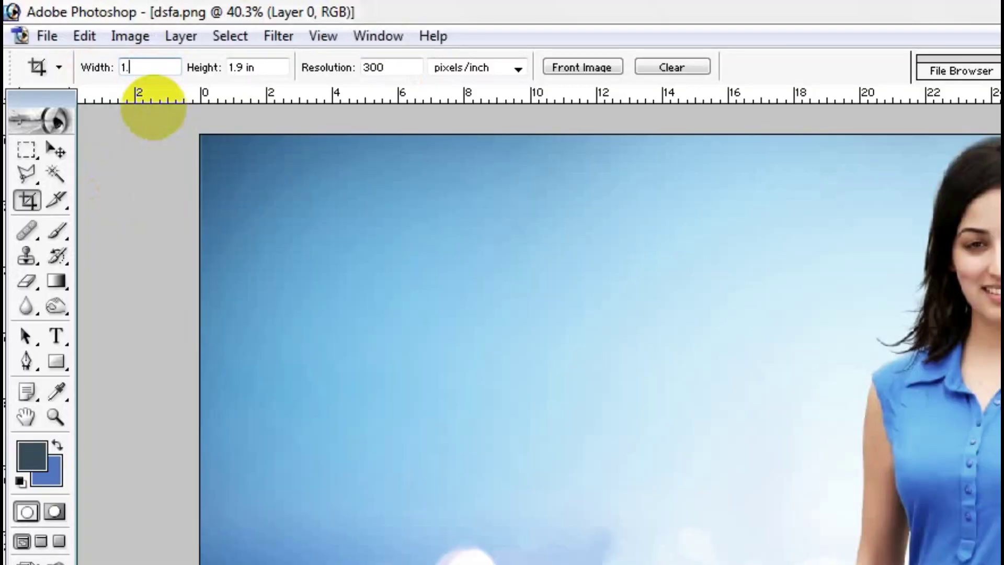
type("5 in")
key("Tab")
type("1.")
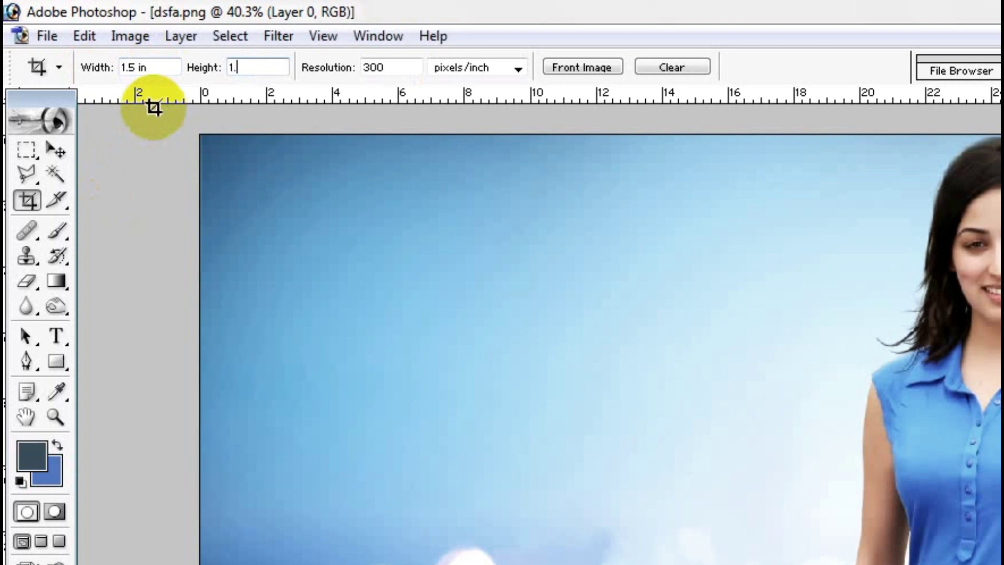
type("9 in")
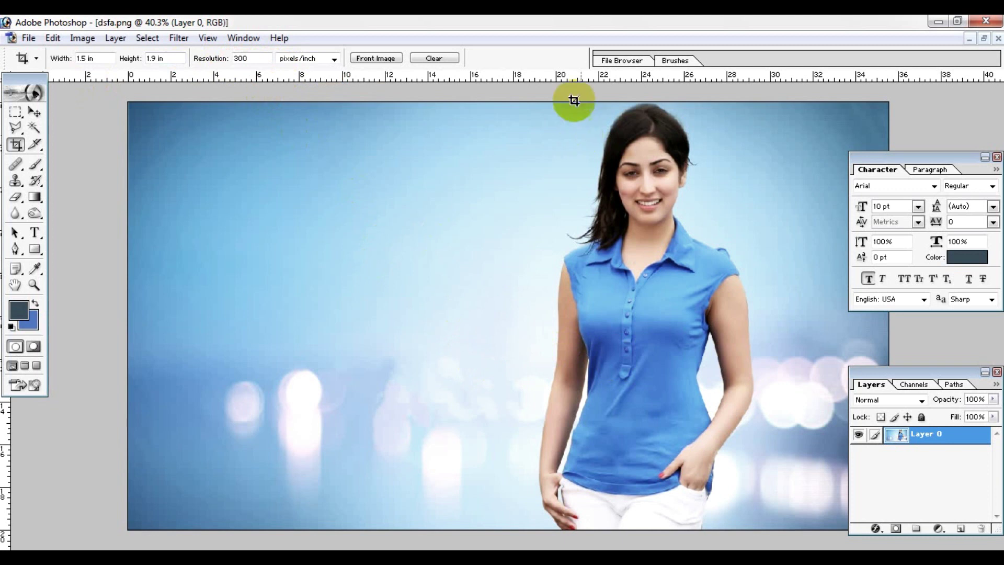
Frame the woman's head and shoulders in the crop box and commit the 1.5×1.9 in crop
mouse_move(564, 103)
left_mouse_down()
mouse_move(686, 238)
mouse_move(731, 313)
left_mouse_up()
left_click_drag(649, 236, 651, 236)
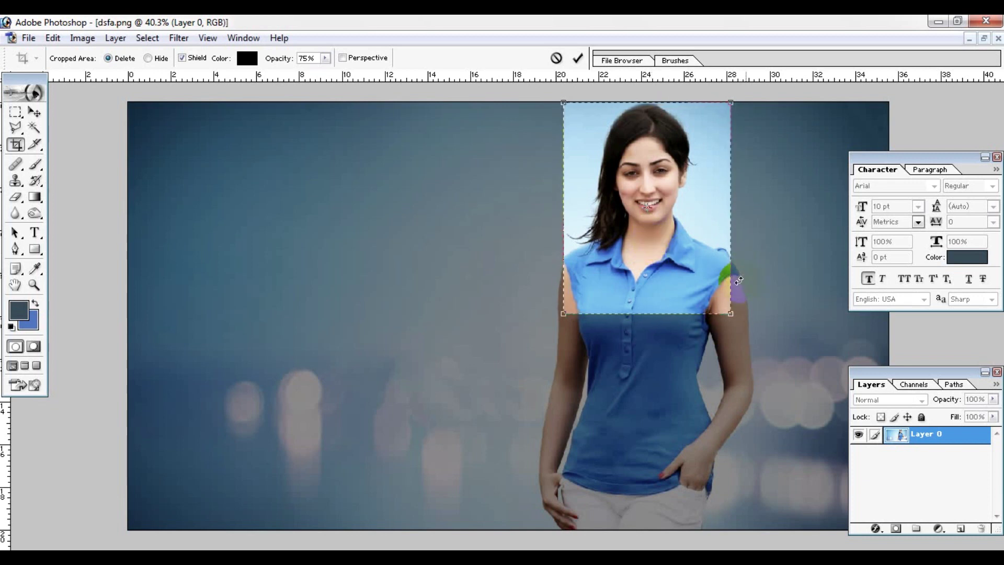
left_click_drag(730, 312, 724, 303)
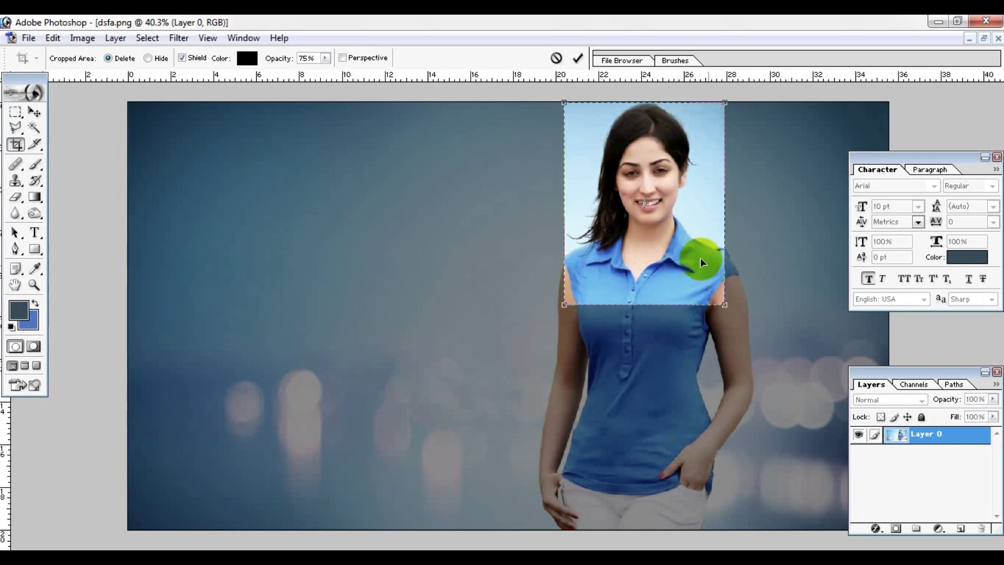
left_click(578, 58)
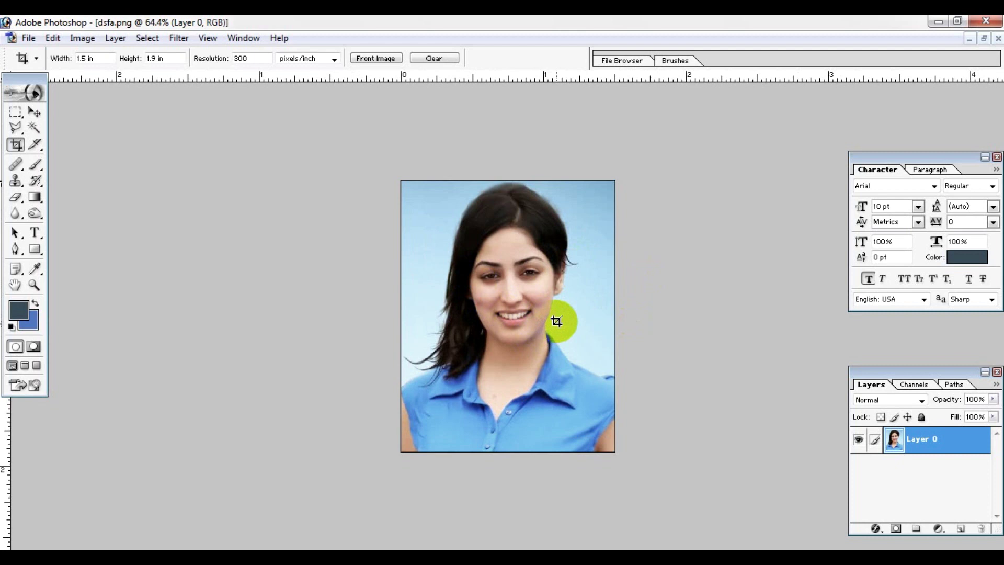
left_click(555, 217)
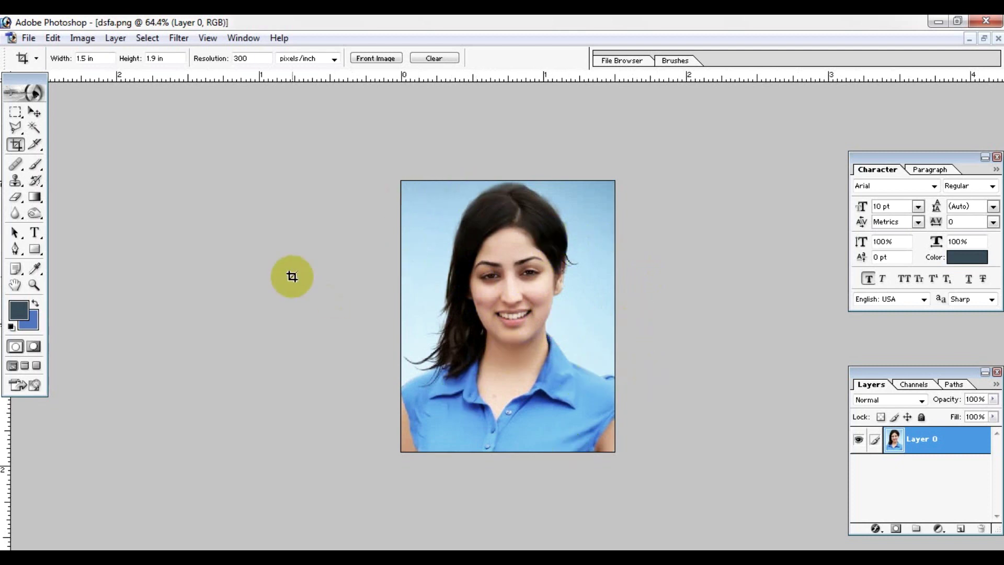
left_click(465, 255)
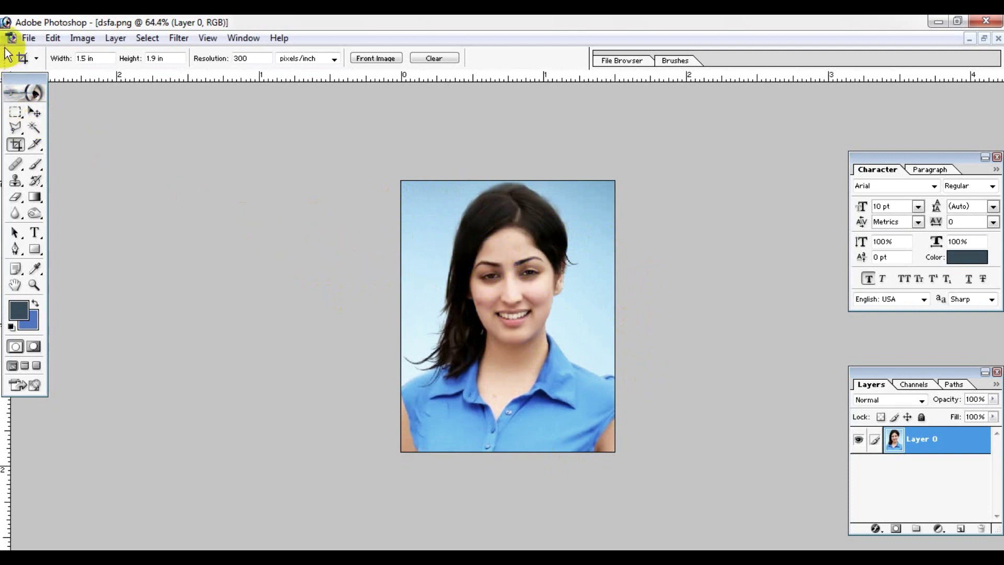
Create a new white A4 document, Untitled-1, at 300 pixels/inch
left_click(27, 38)
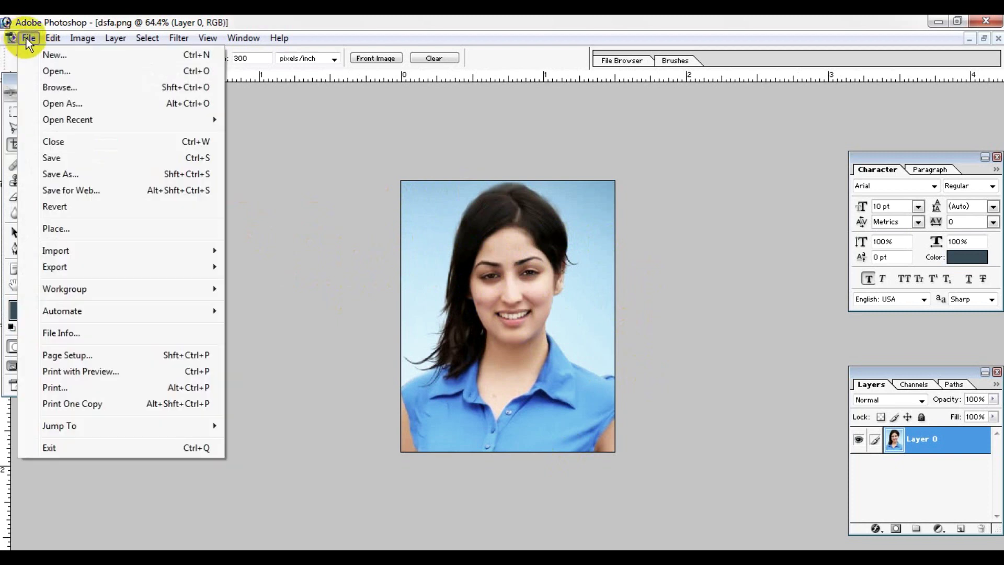
left_click(48, 56)
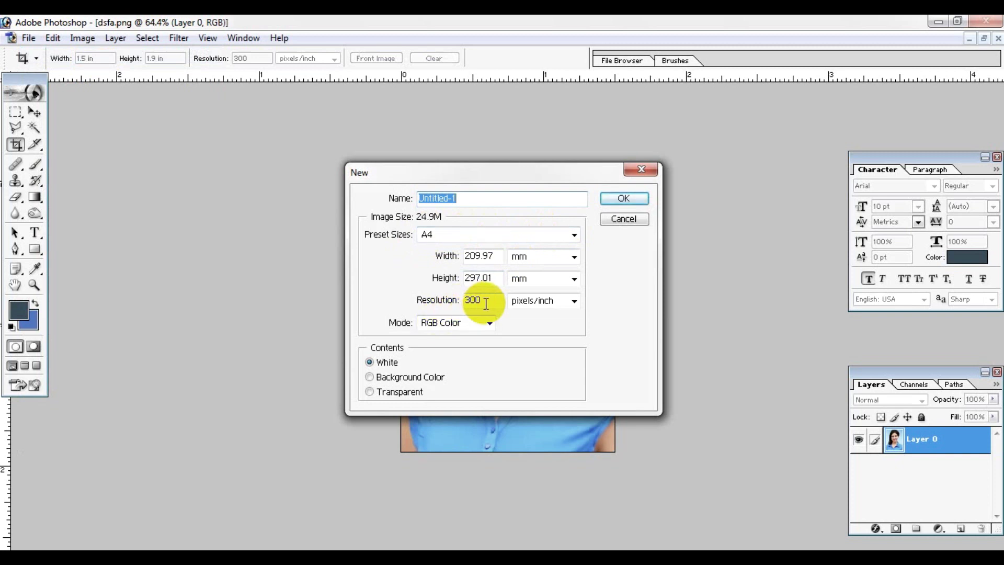
left_click(622, 198)
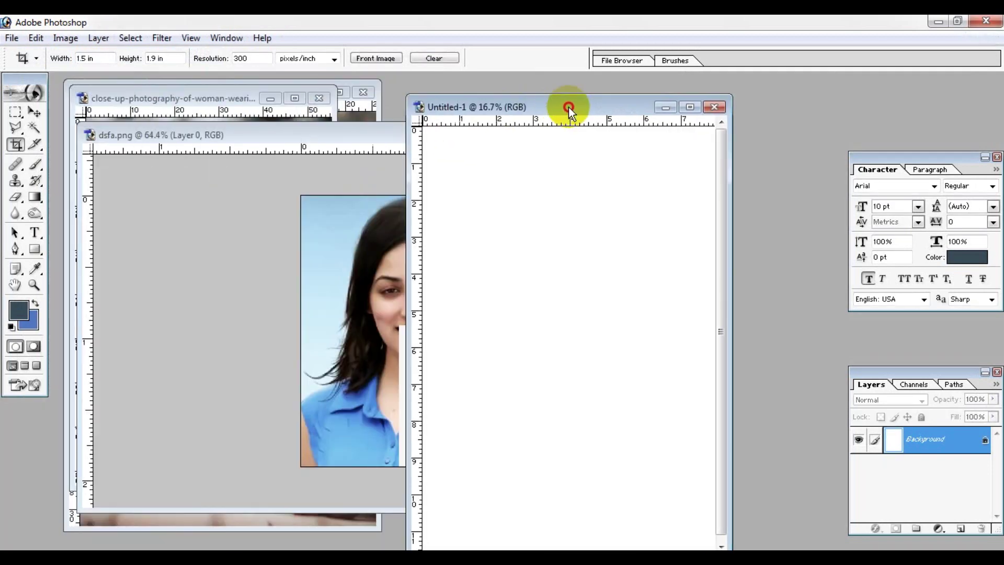
Move the cropped portrait onto the A4 page and place it at the top-left corner
left_click_drag(281, 96, 567, 102)
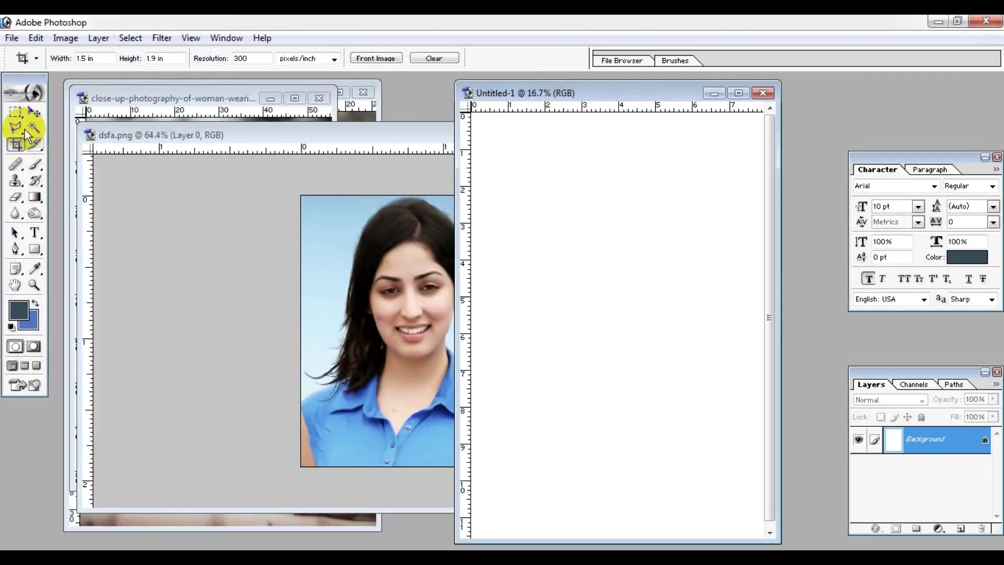
left_click(36, 113)
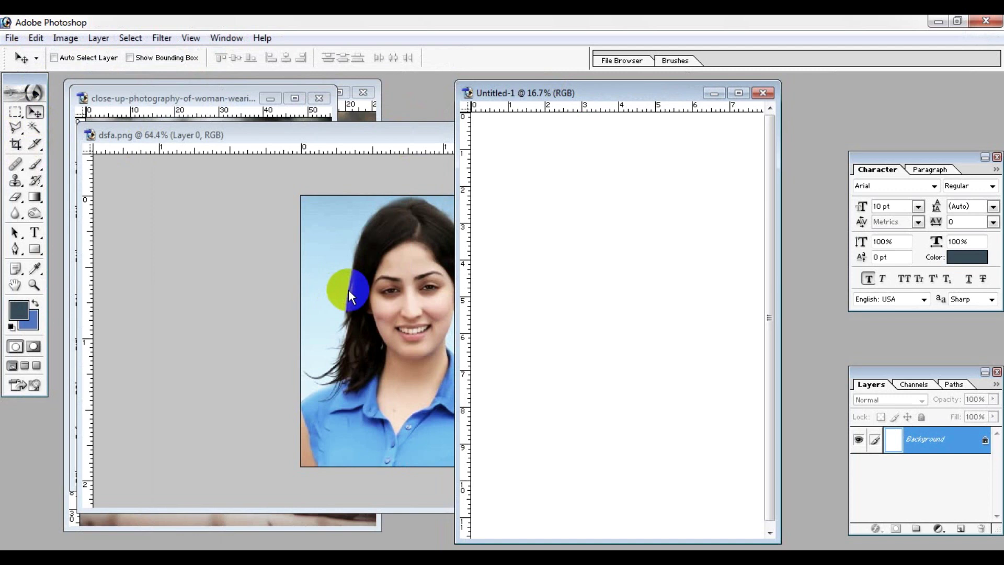
mouse_move(348, 290)
left_mouse_down()
mouse_move(741, 275)
mouse_move(517, 187)
left_mouse_up()
left_click(739, 97)
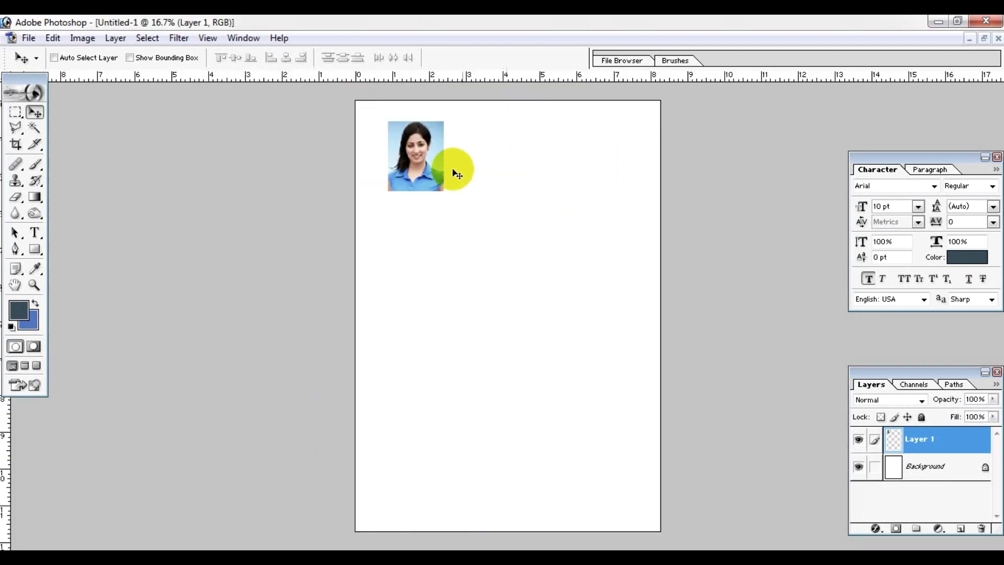
left_click_drag(455, 168, 416, 155)
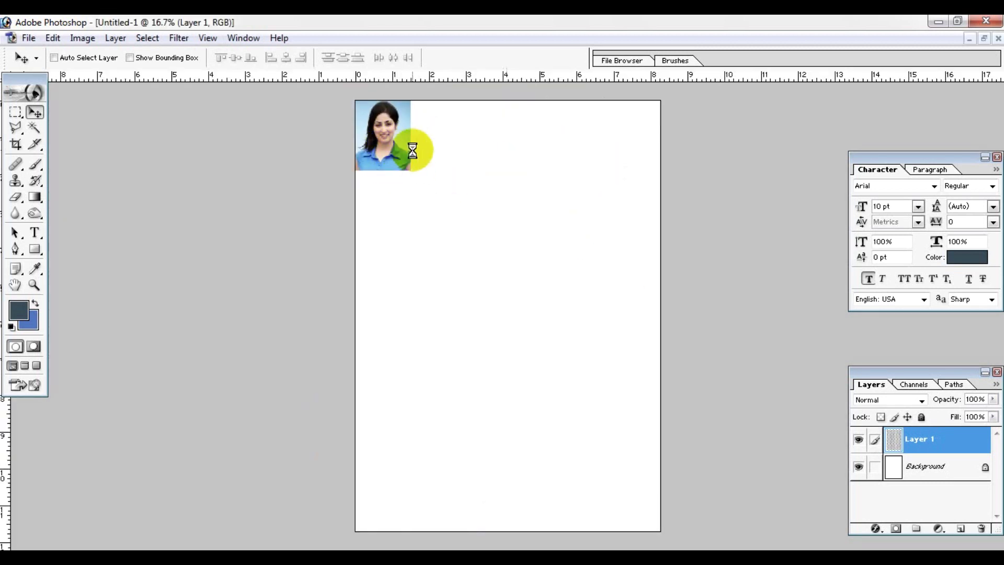
left_click_drag(385, 159, 392, 159)
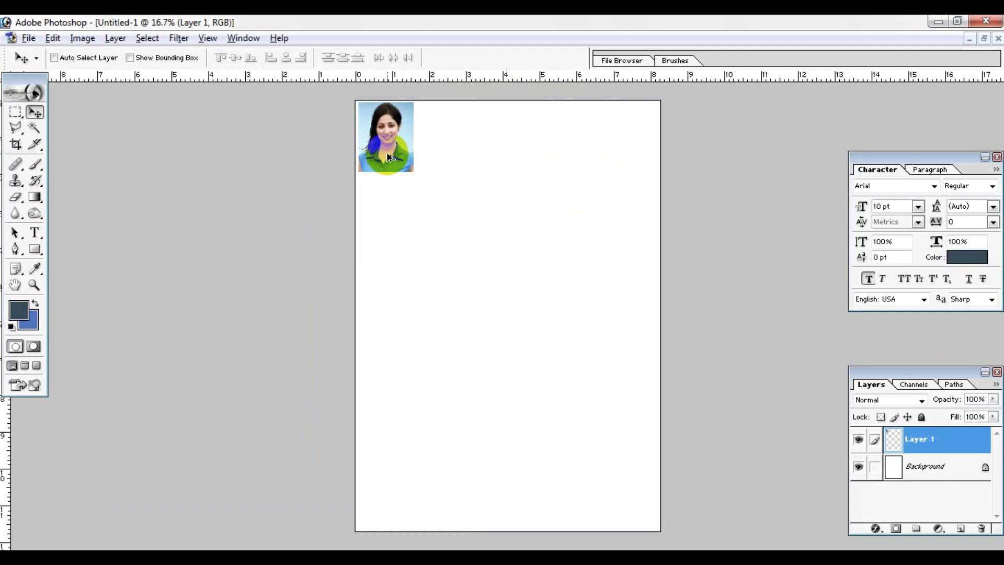
Alt-drag copies along the top row and nudge the second and third portraits into place
mouse_move(388, 157)
left_mouse_down("alt")
mouse_move(572, 163)
mouse_move(569, 173)
mouse_move(561, 167)
mouse_move(617, 166)
left_mouse_up("alt")
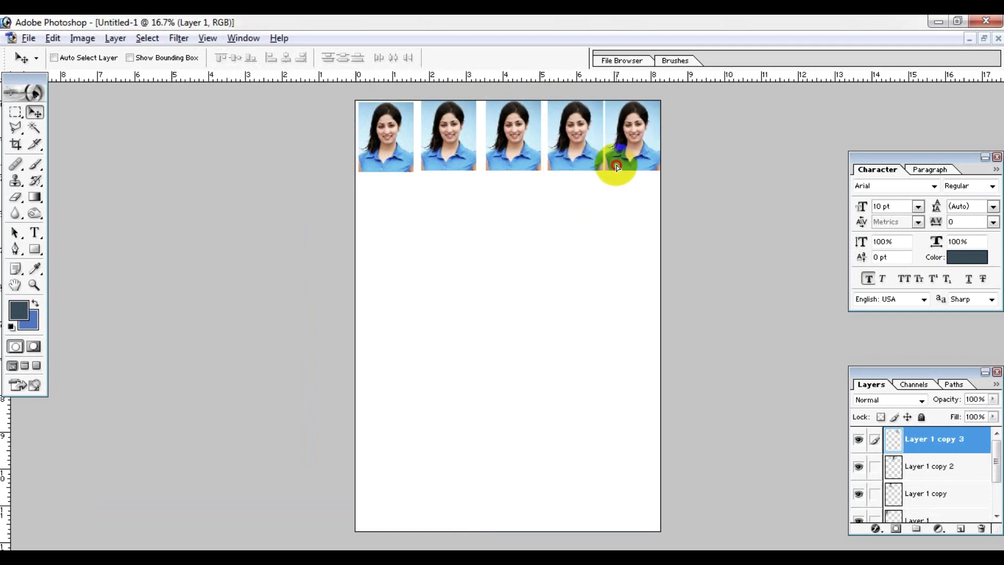
right_click(450, 158)
left_click(467, 166)
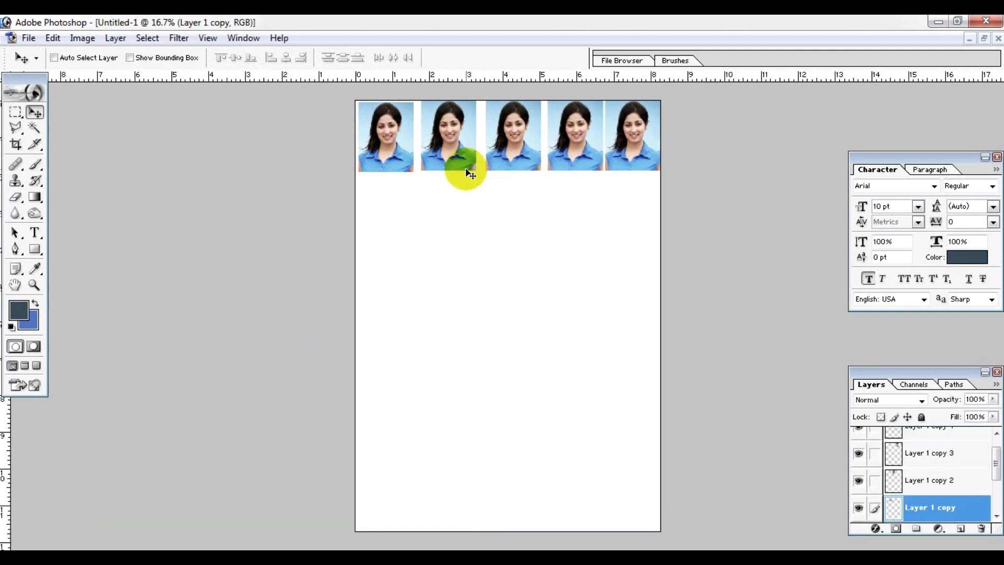
left_click_drag(468, 173, 468, 172)
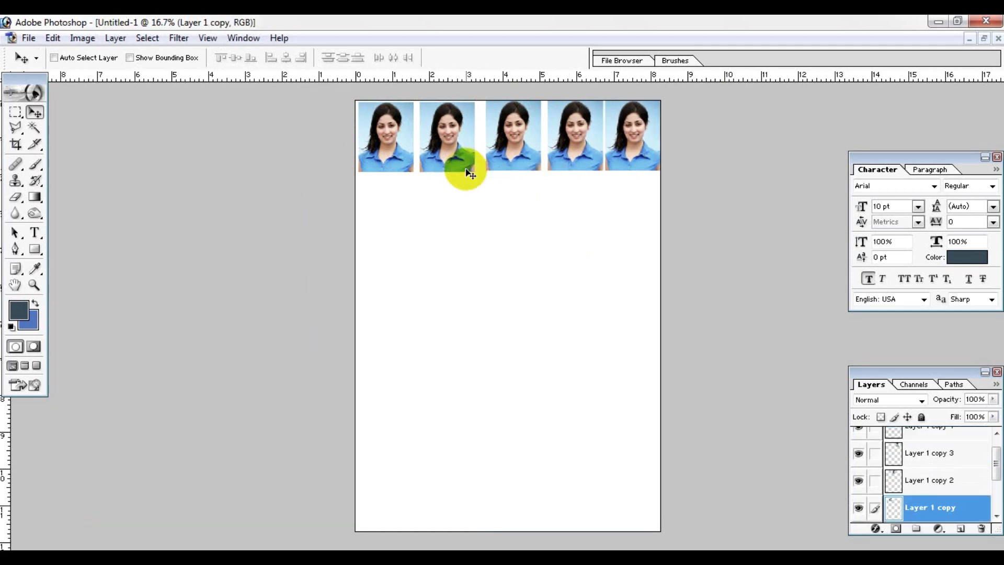
right_click(499, 149)
left_click(519, 158)
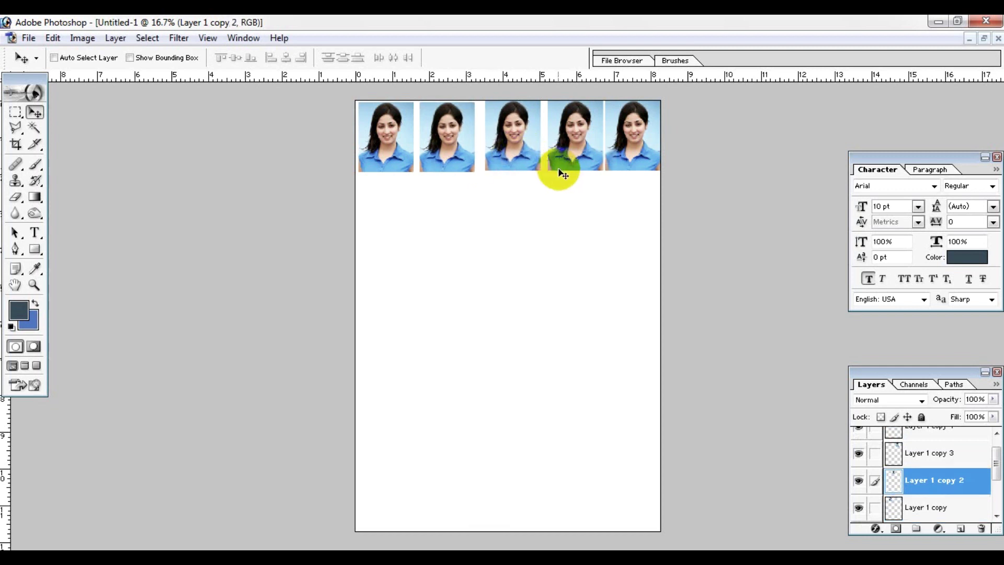
left_click_drag(555, 166, 560, 169)
key("Left")
key("Left")
key("Left")
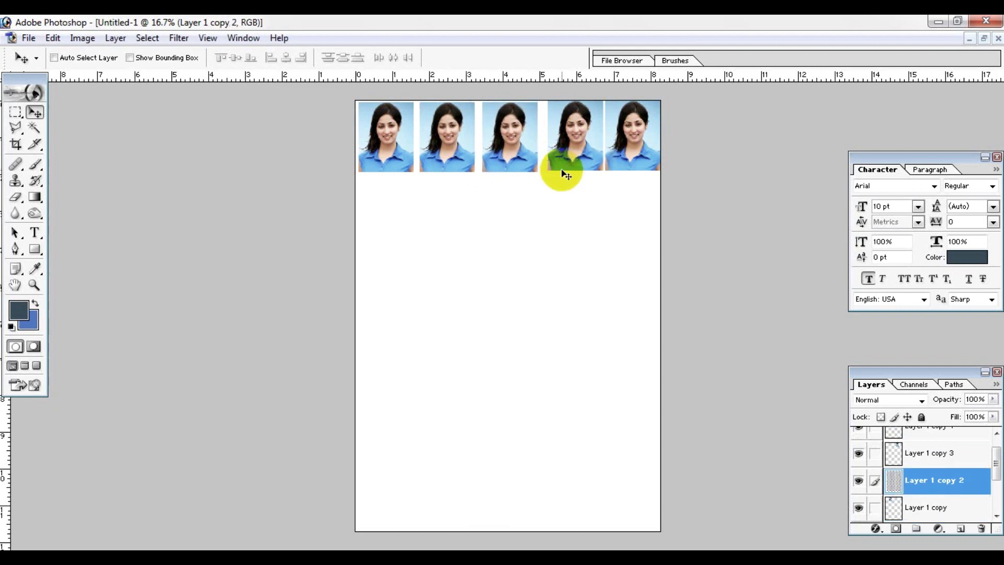
key("Left")
key("Left")
key("Left")
Nudge the fourth and fifth portrait copies so all five are evenly spaced
right_click(588, 159)
left_click(624, 159)
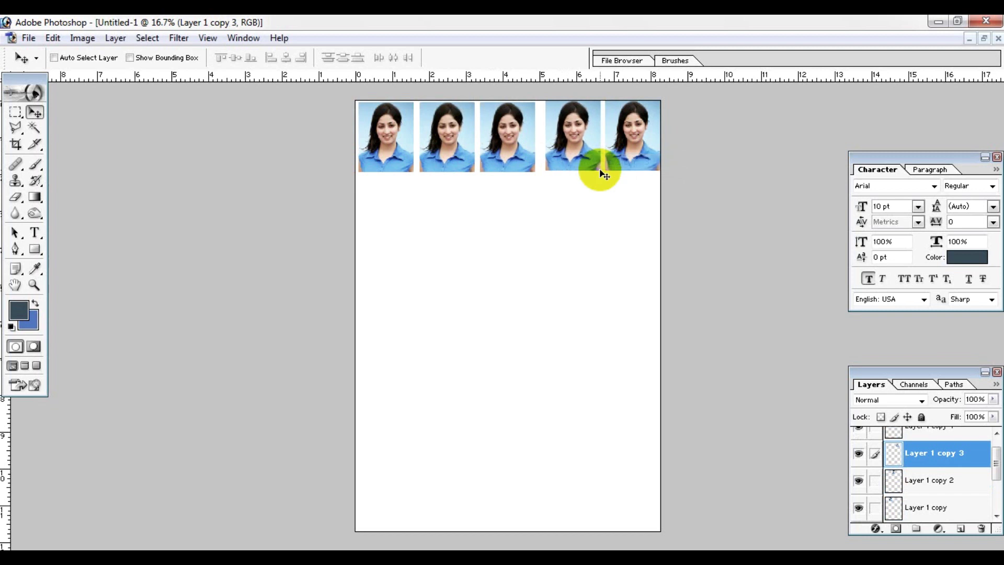
key("Left")
key("Left")
key("Left")
key("Left")
key("Left")
key("Left")
key("Down")
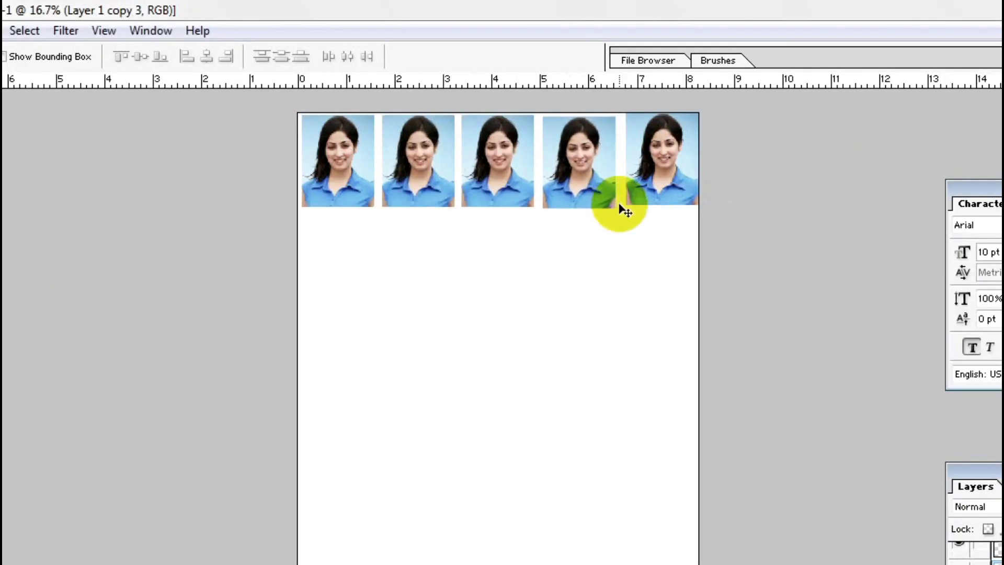
right_click(651, 177)
left_click(672, 189)
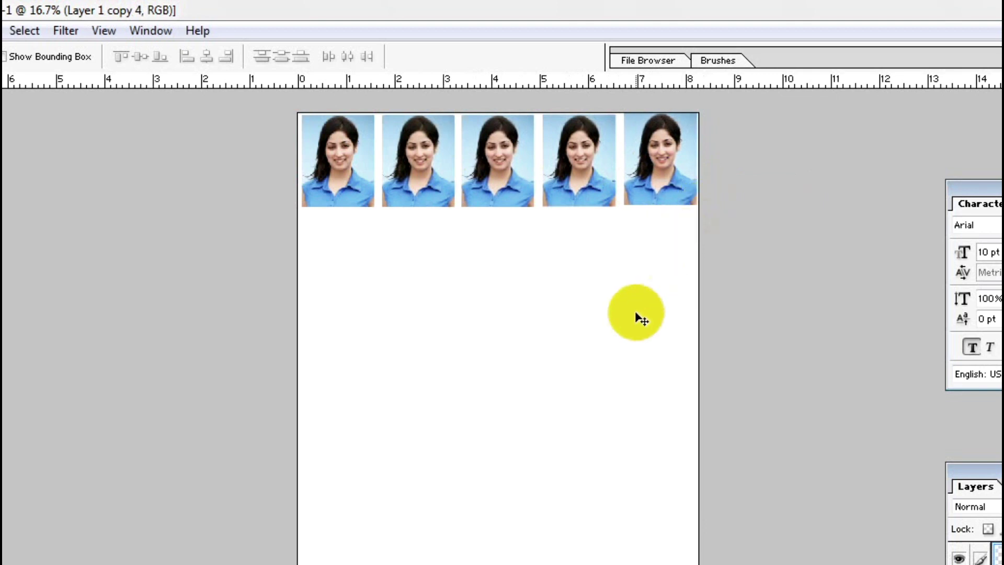
key("Left")
key("Left")
key("Left")
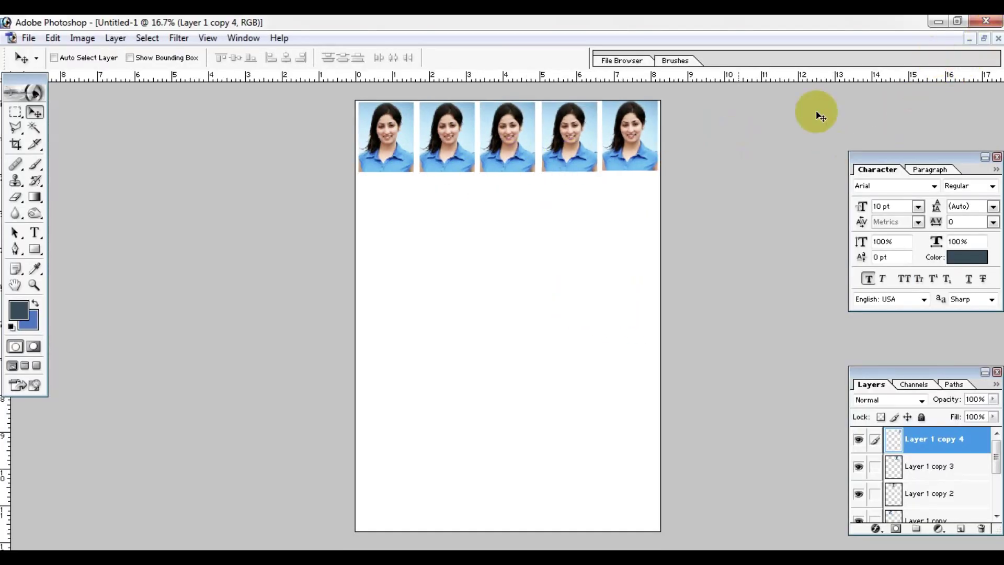
Bring the dsfa portrait forward, set the background colour to near-white FCFCFC, and maximize it
left_click(983, 39)
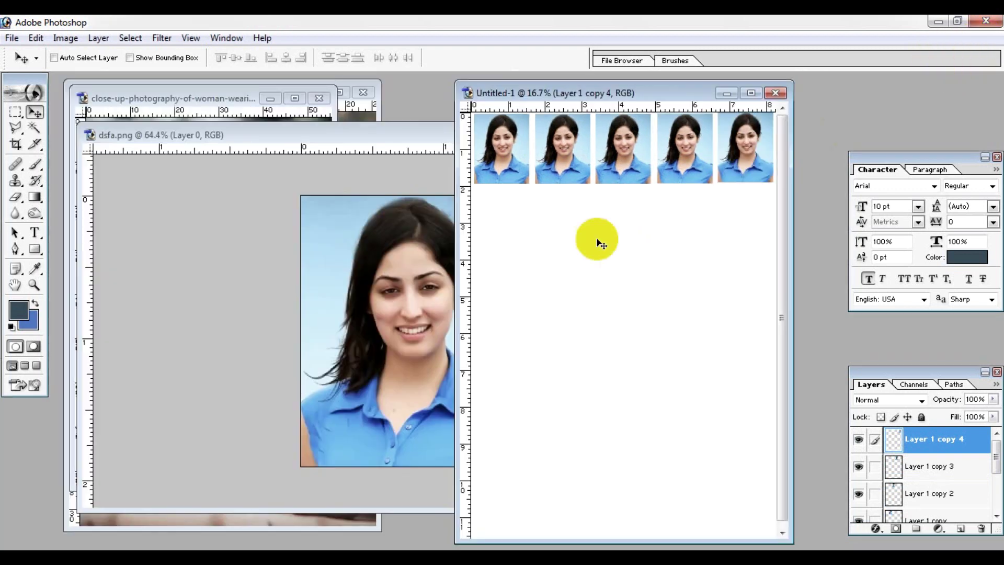
left_click(418, 137)
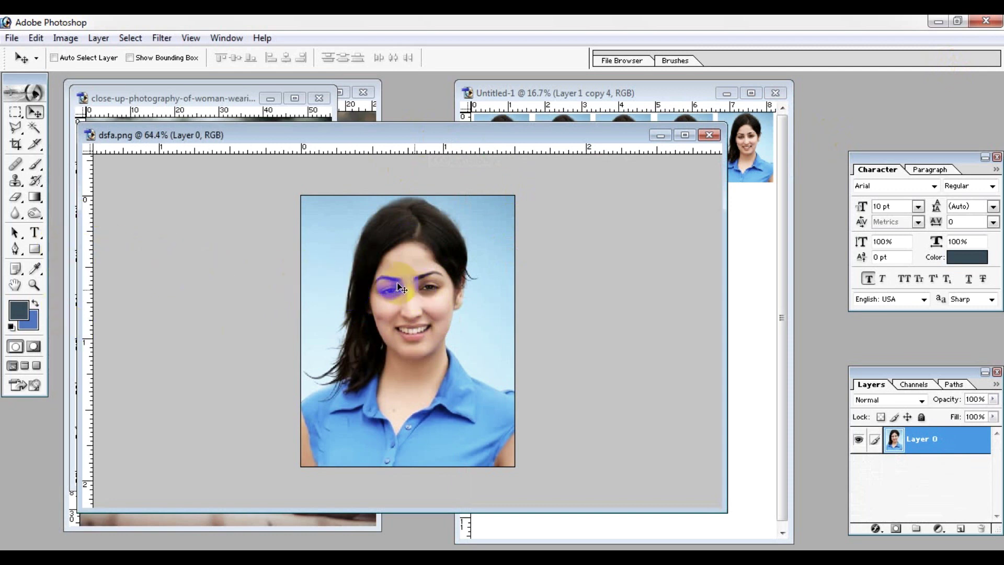
left_click(33, 323)
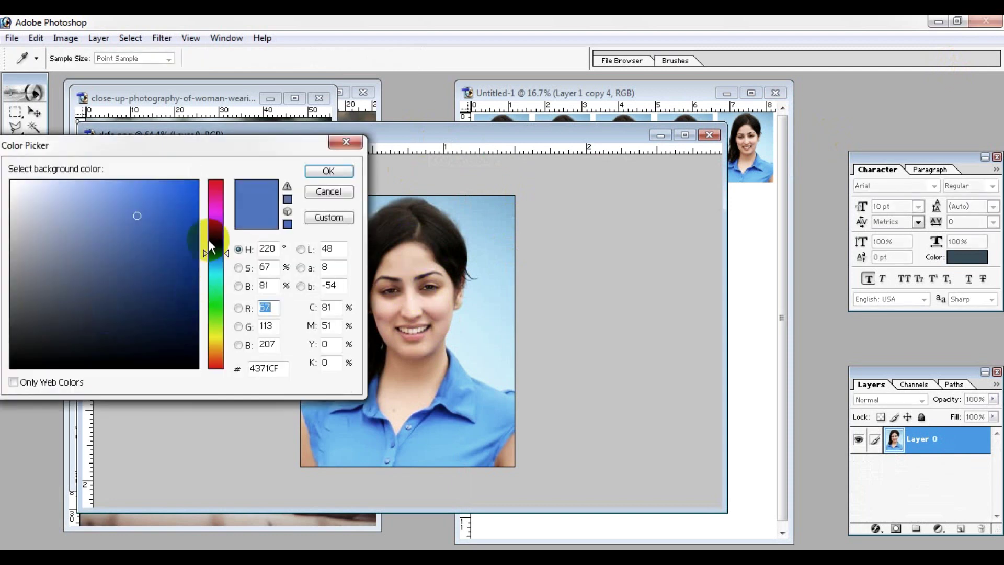
left_click(173, 199)
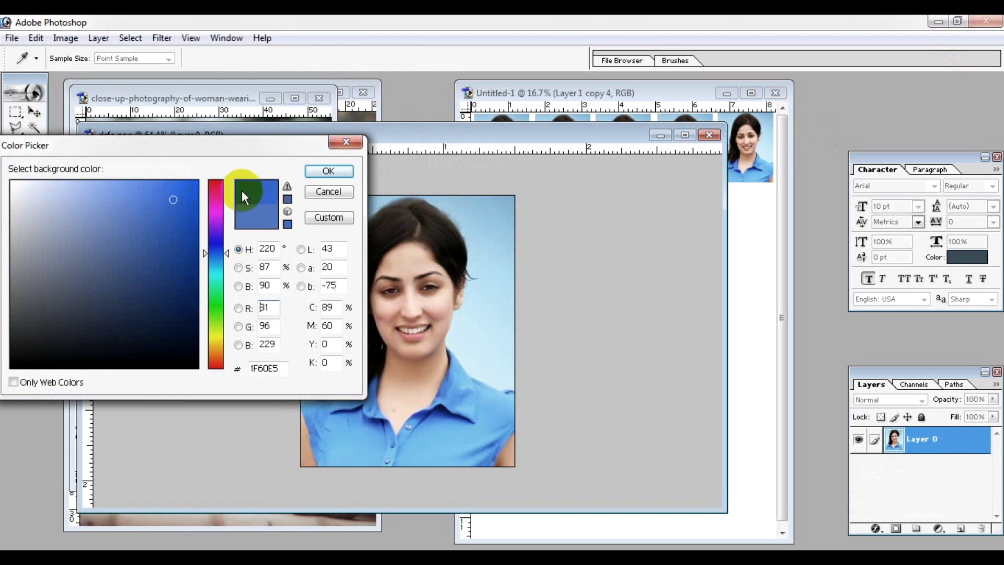
left_click(345, 142)
left_click(83, 333)
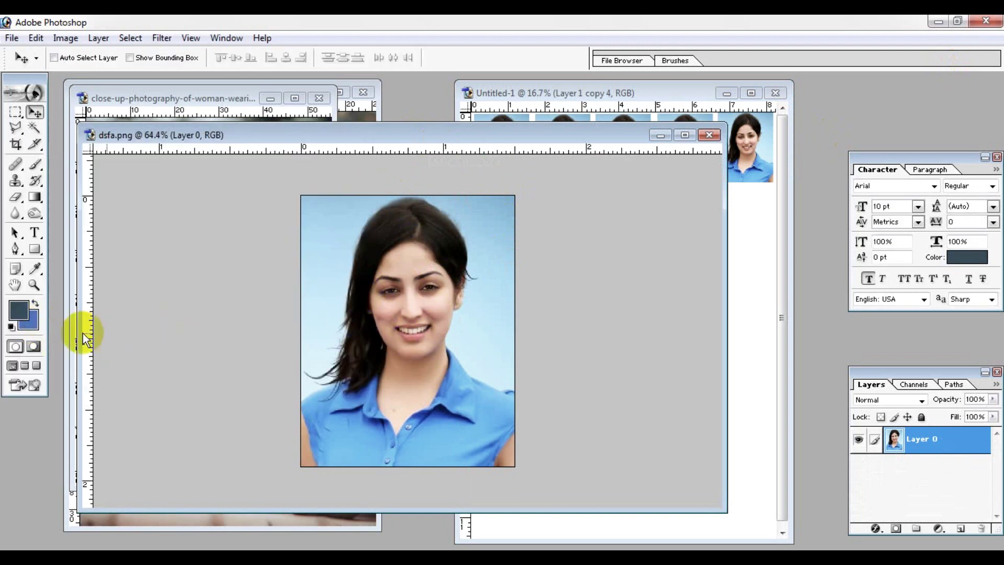
left_click(35, 303)
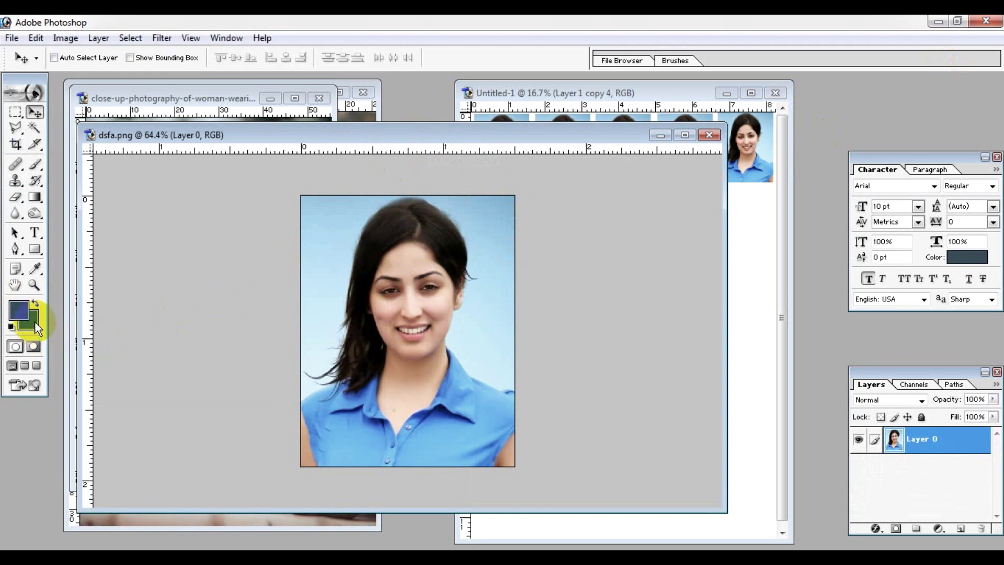
left_click(35, 322)
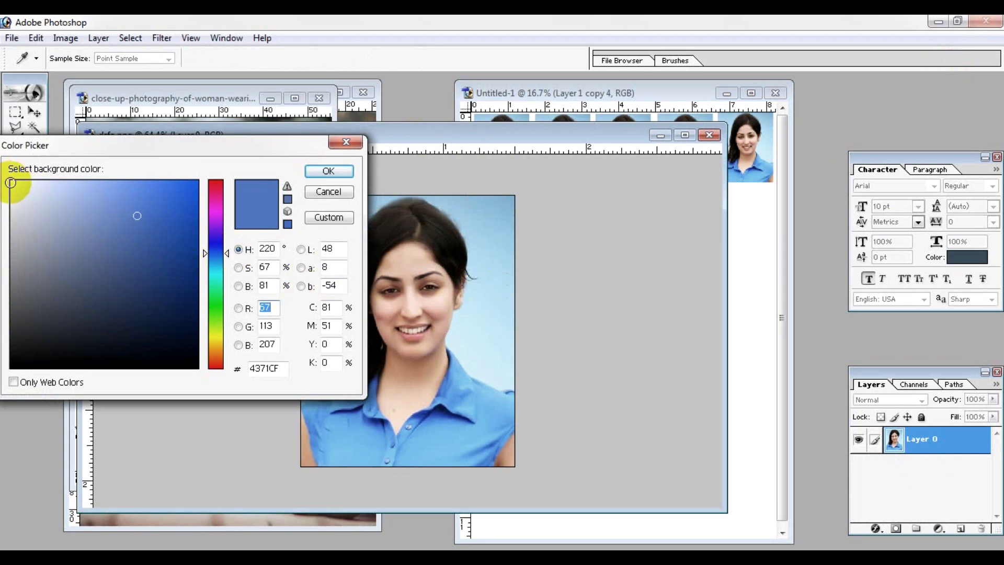
left_click(10, 182)
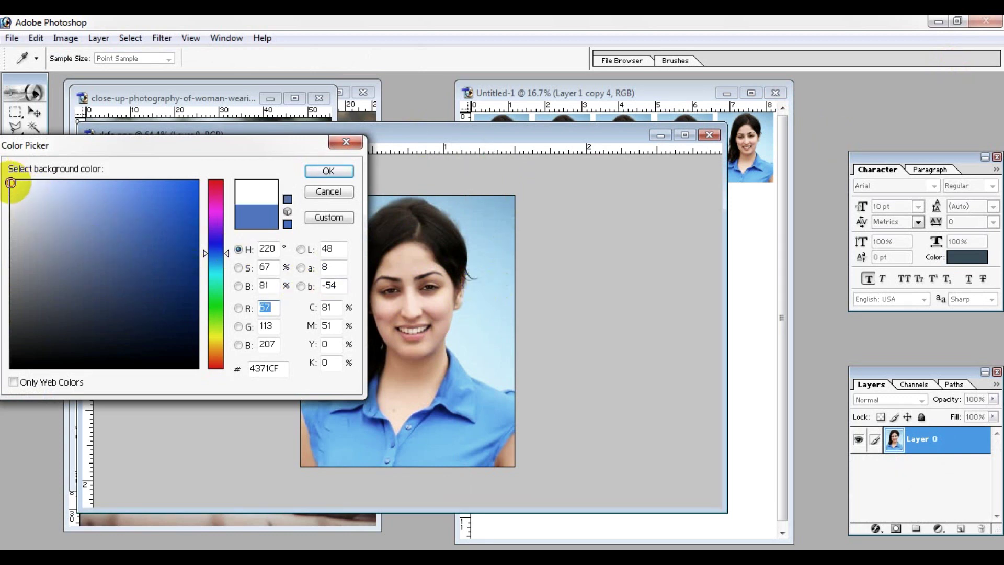
left_click(328, 175)
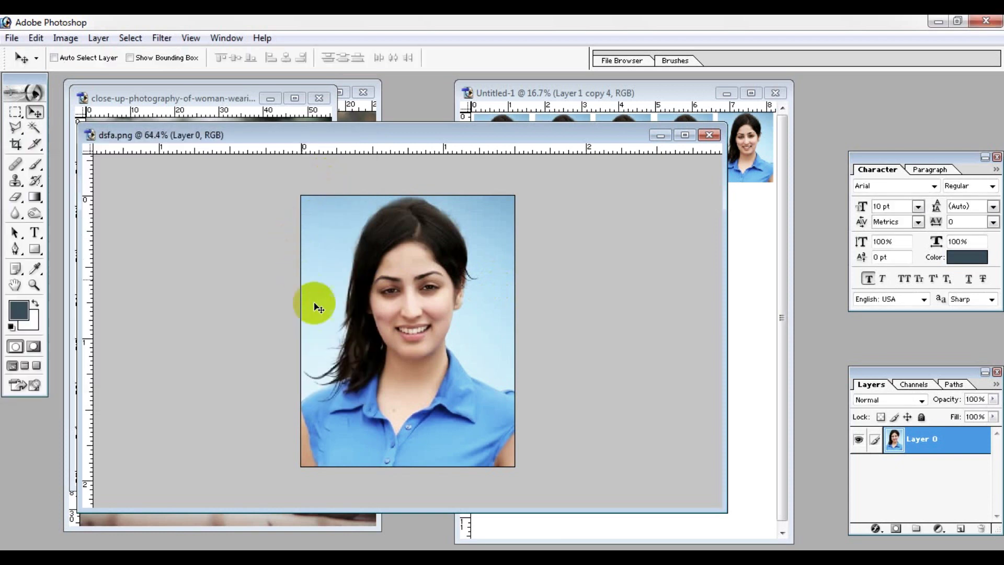
left_click(685, 136)
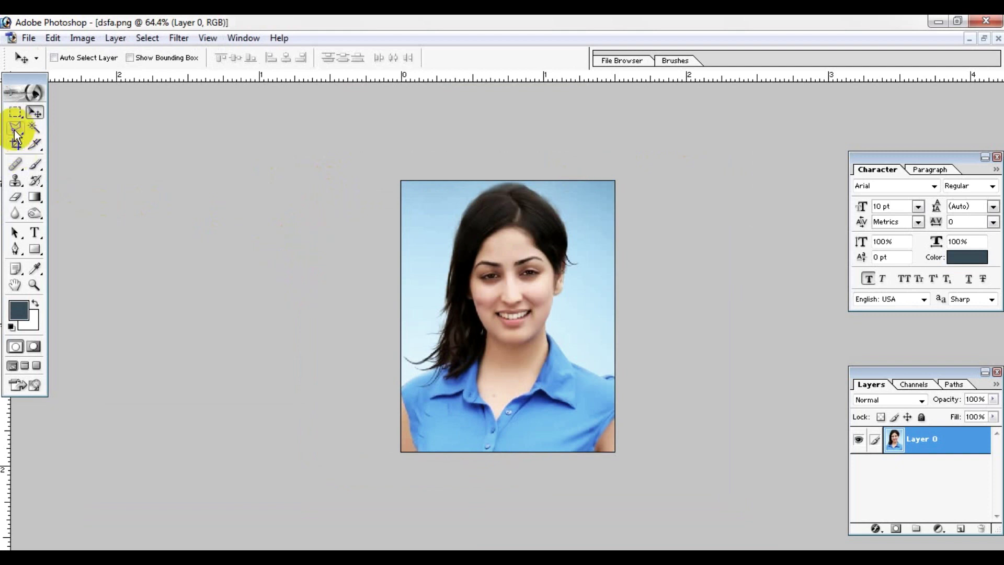
Select the pale blue backdrop around the woman with the Magic Wand, adding areas with Shift
left_click(39, 130)
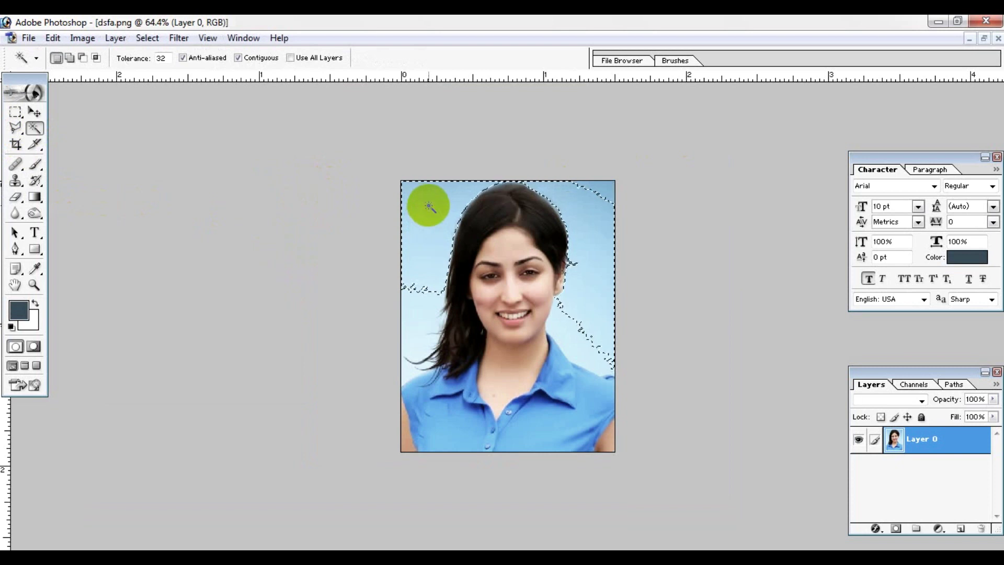
left_click(428, 200)
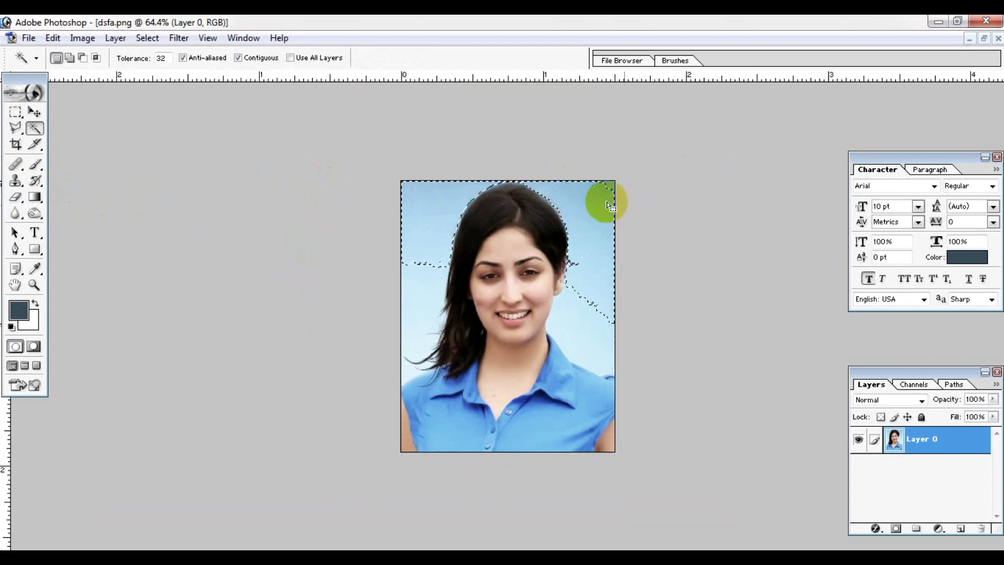
key("shift")
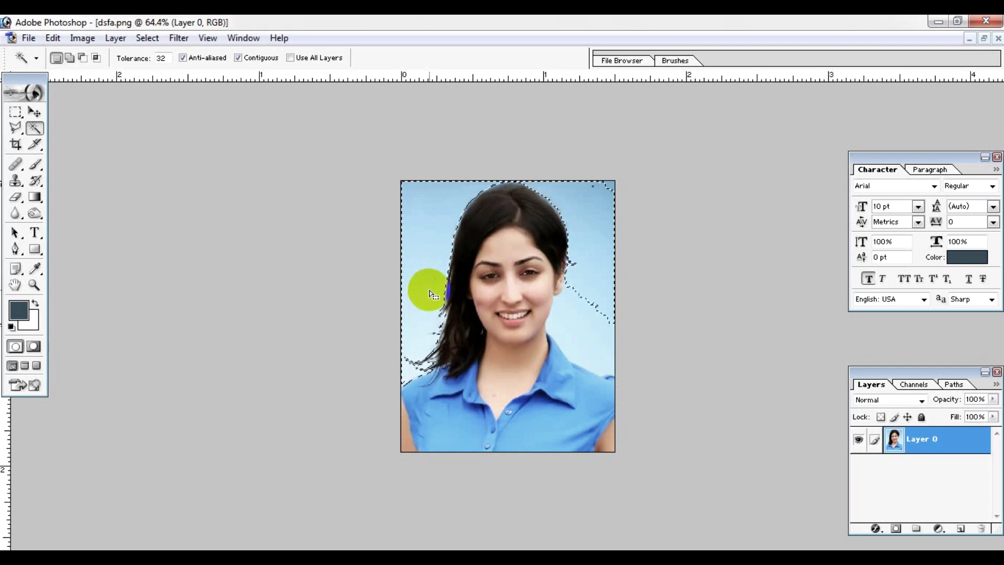
left_click(601, 311, "shift")
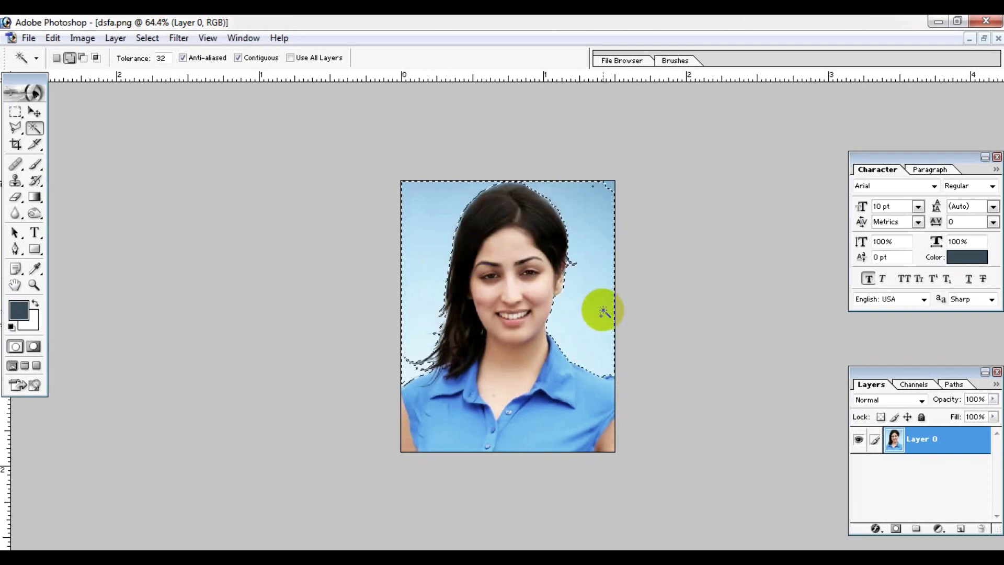
left_click(541, 215)
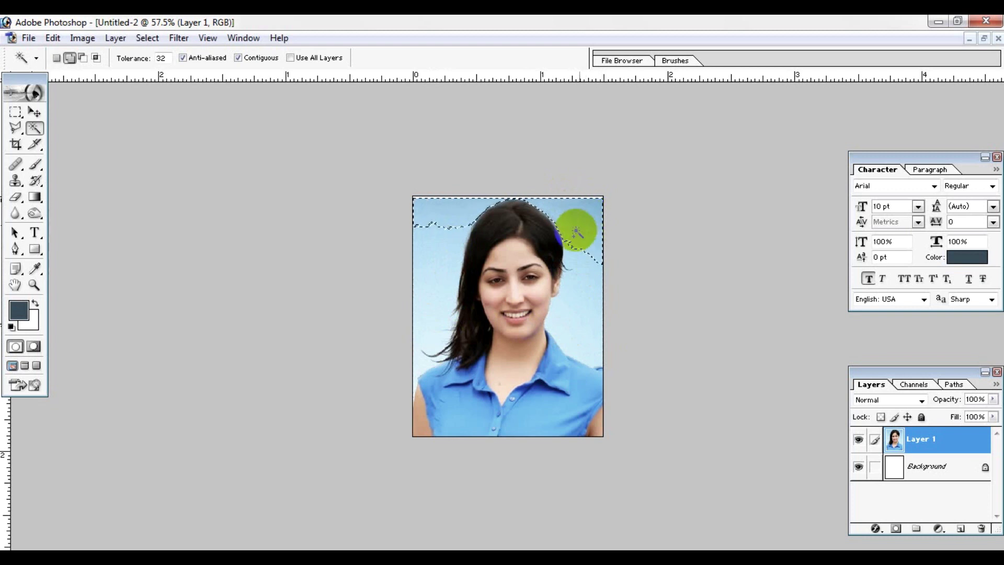
left_click(448, 269)
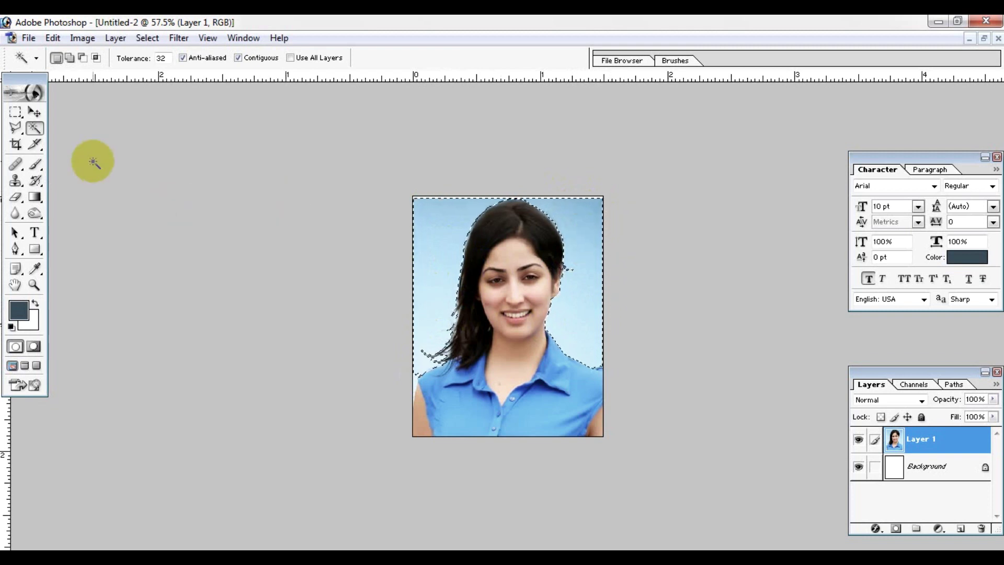
Fill the selected backdrop with white and clear the selection
key("Delete")
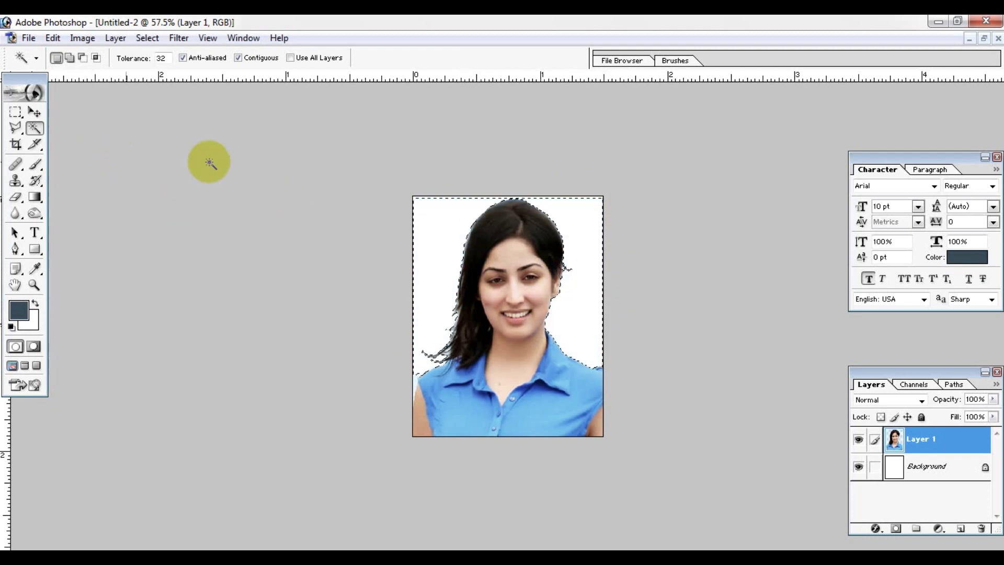
key("ctrl+plus")
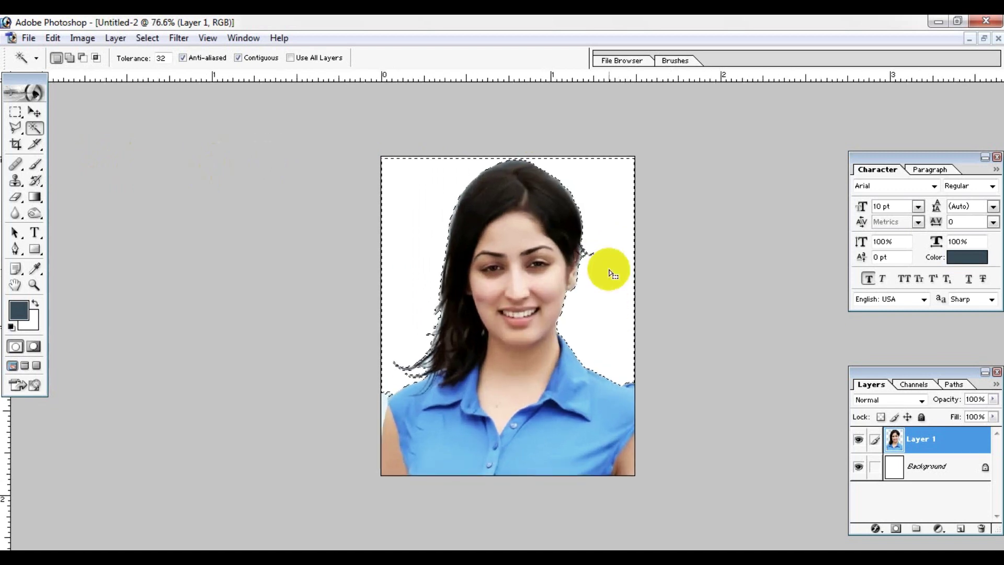
key("ctrl+plus")
left_click(15, 112)
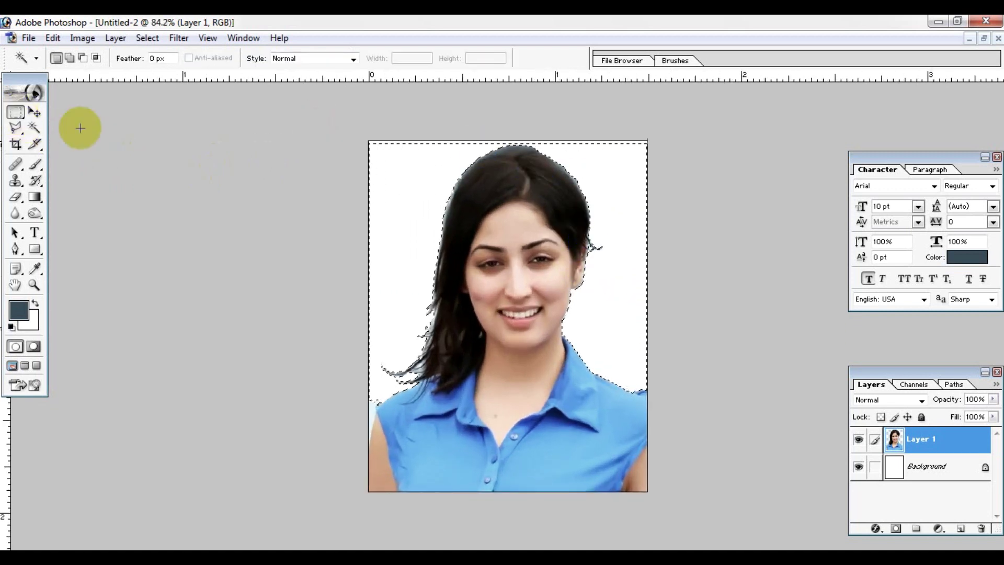
left_click(518, 225)
key("ctrl+plus")
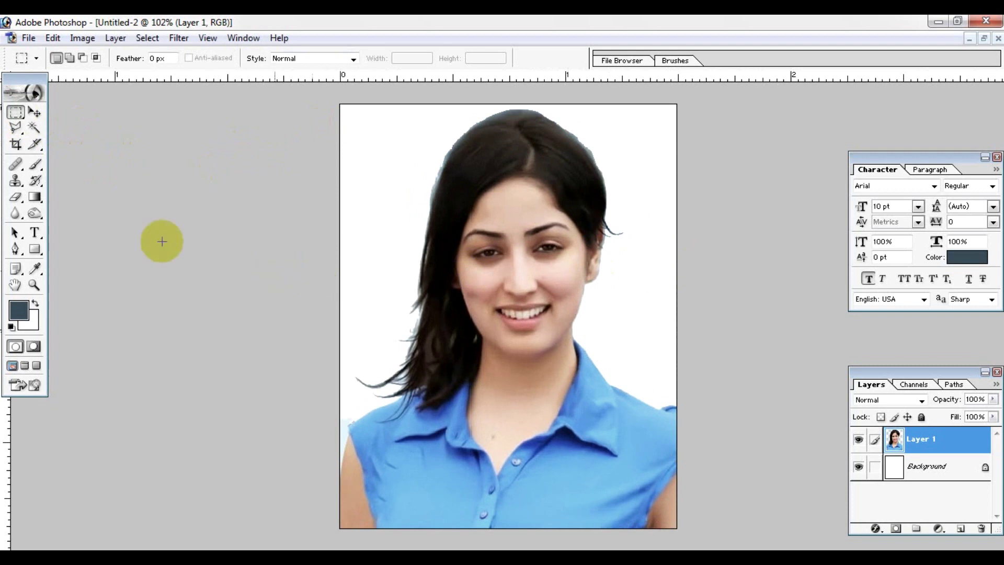
left_click(14, 129)
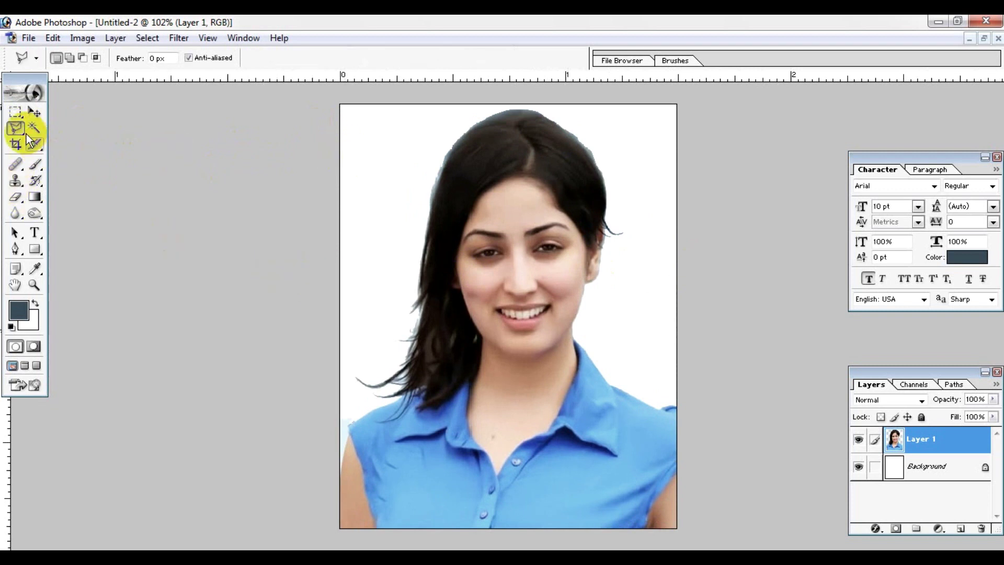
Lasso-select the blue fringe right of the hair and across the top of the image
left_click_drag(784, 197, 608, 239)
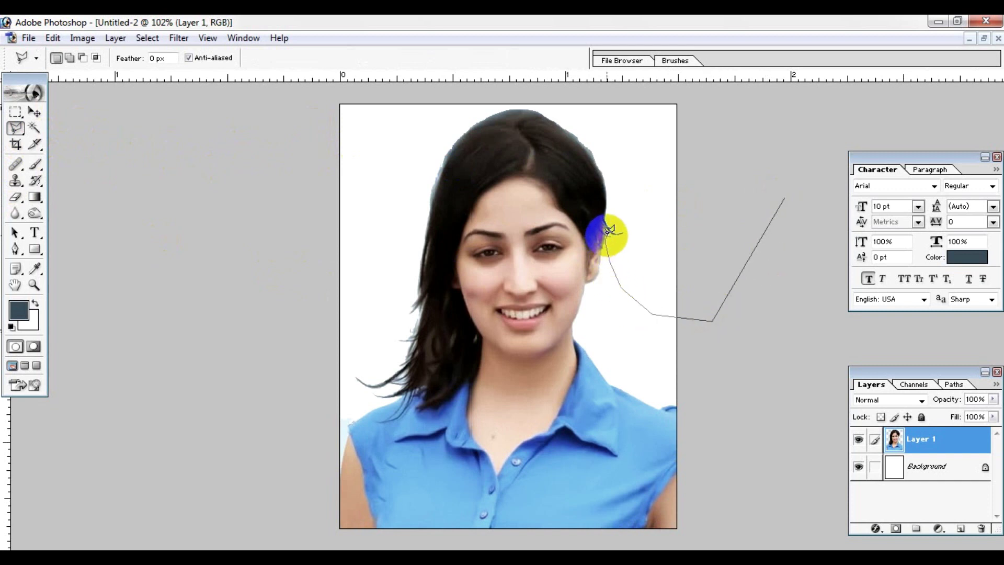
mouse_move(622, 234)
left_mouse_down()
mouse_move(605, 215)
mouse_move(604, 177)
mouse_move(583, 141)
left_mouse_up()
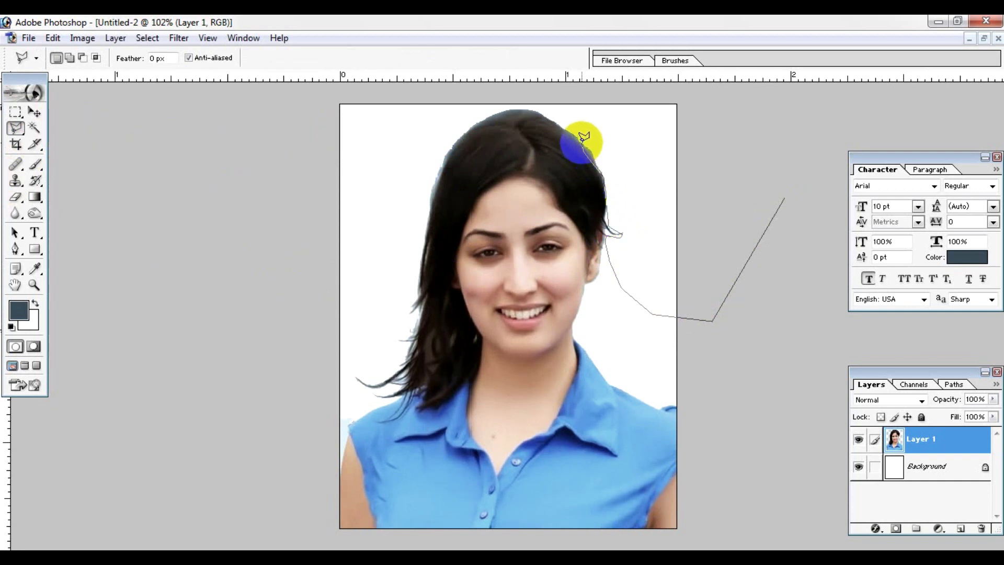
mouse_move(587, 146)
left_mouse_down()
mouse_move(549, 111)
mouse_move(724, 116)
left_mouse_up()
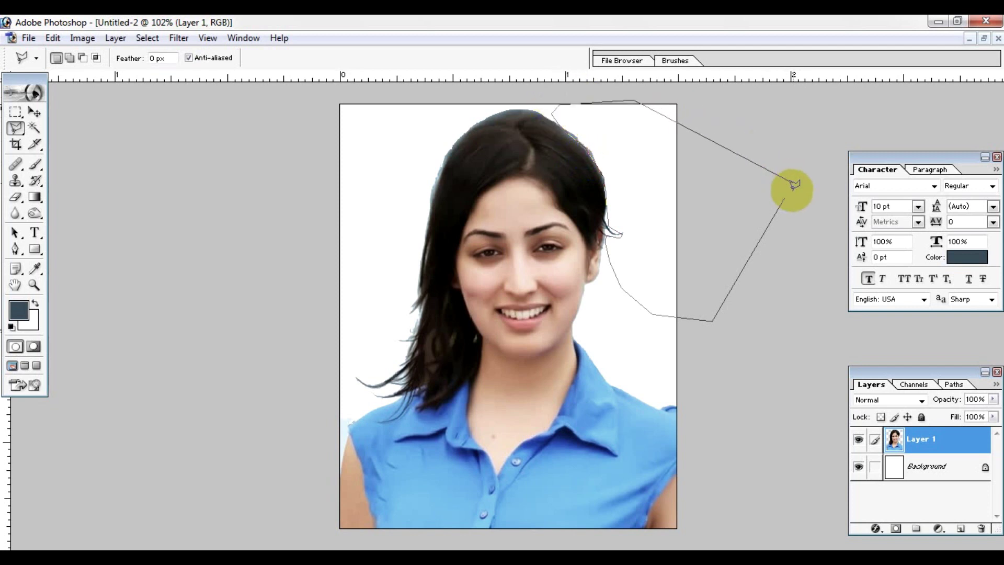
double_click(782, 195)
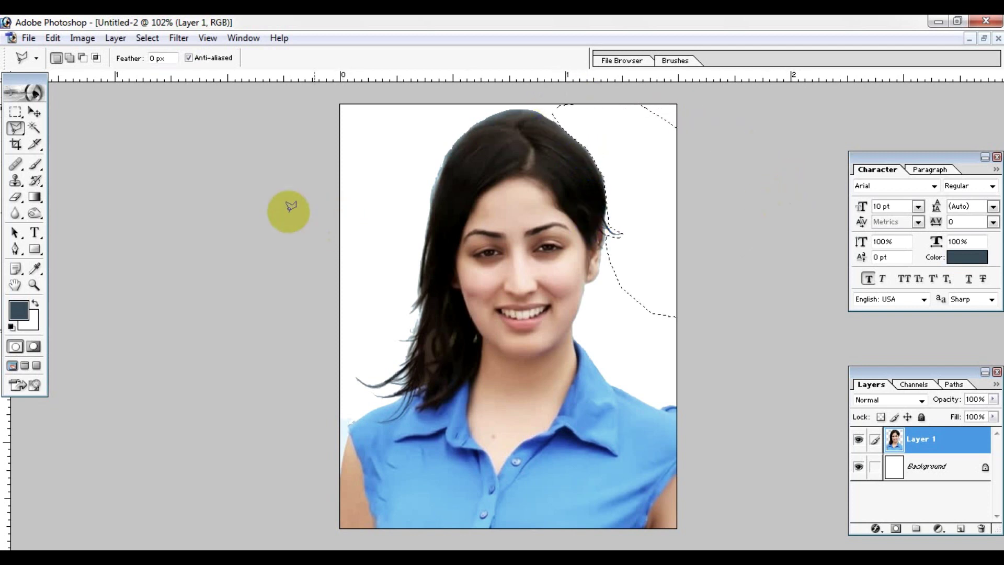
Outline the blue fringe left of and above the hair with the Polygonal Lasso
left_click(288, 148)
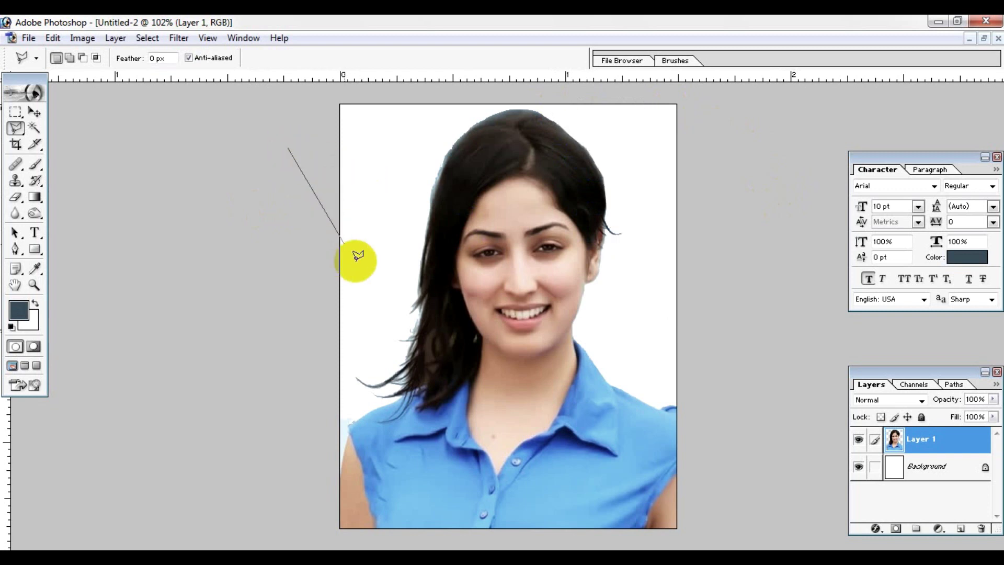
left_click(360, 262)
left_click(427, 219)
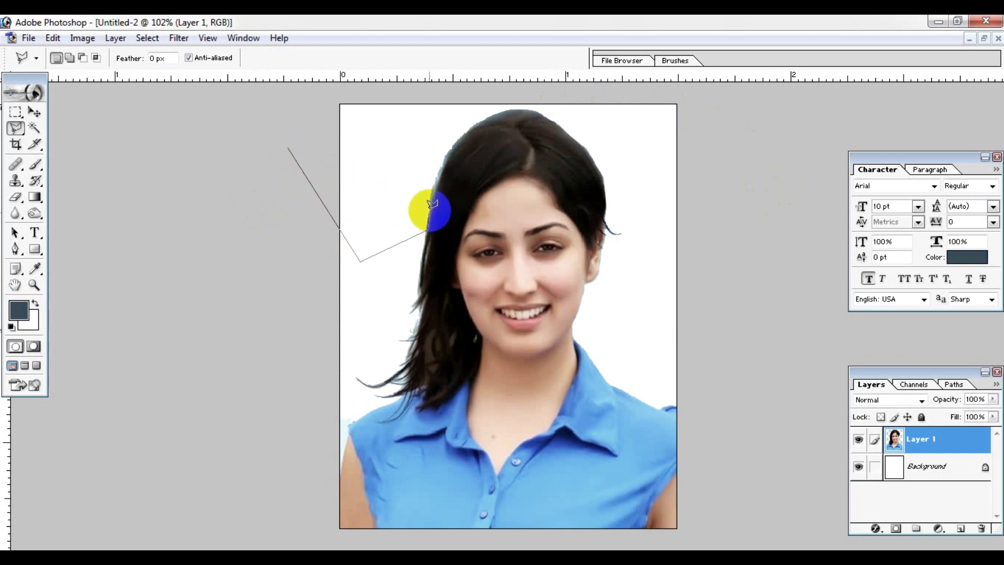
left_click(428, 204)
left_click(438, 179)
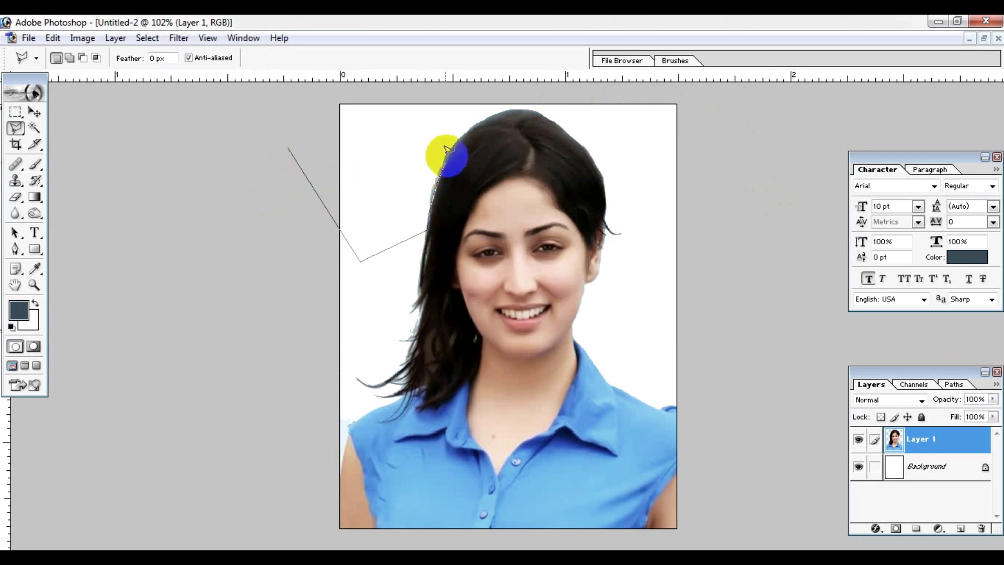
left_click(445, 149)
left_click(492, 113)
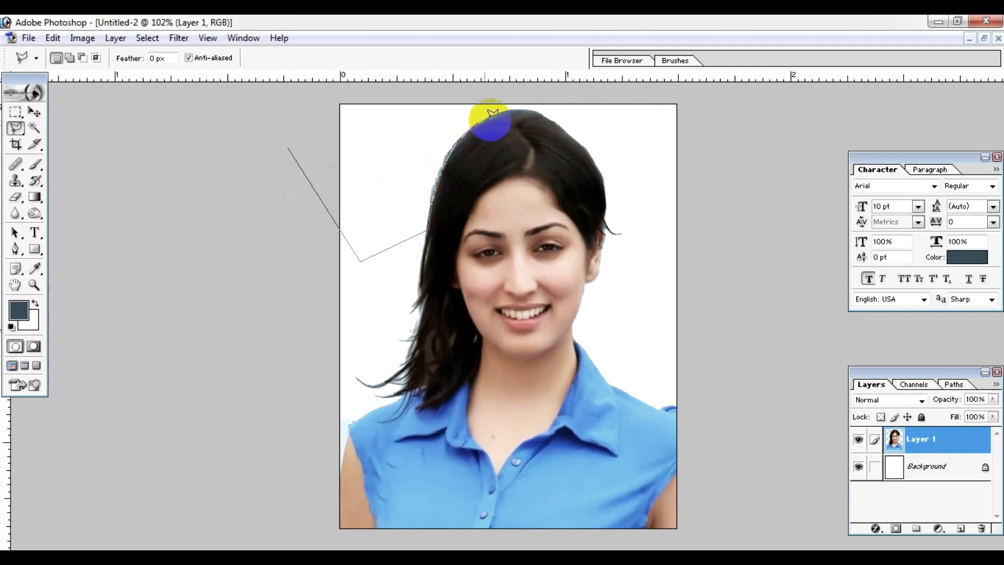
left_click(517, 108)
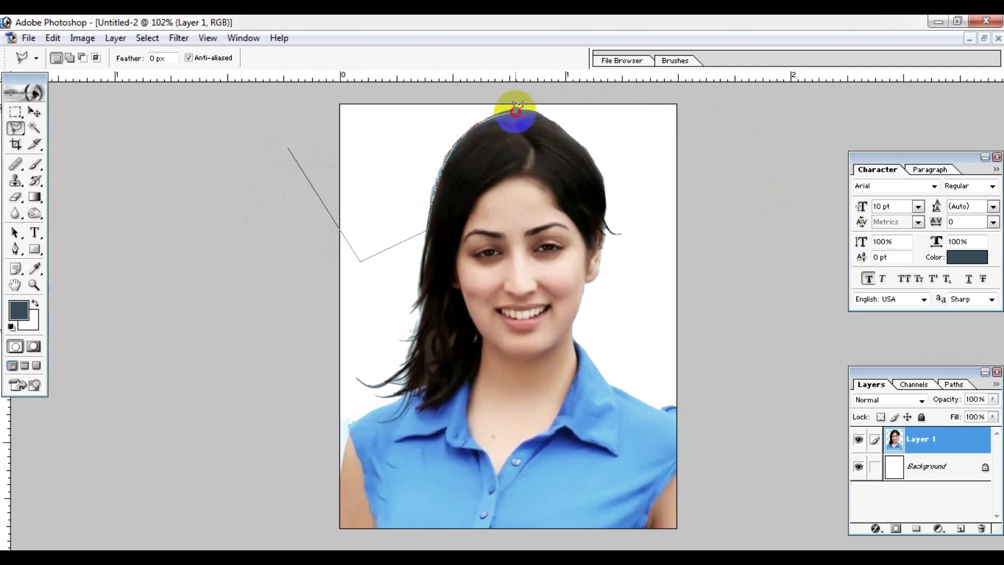
left_click(555, 113)
left_click(547, 100)
left_click(502, 90)
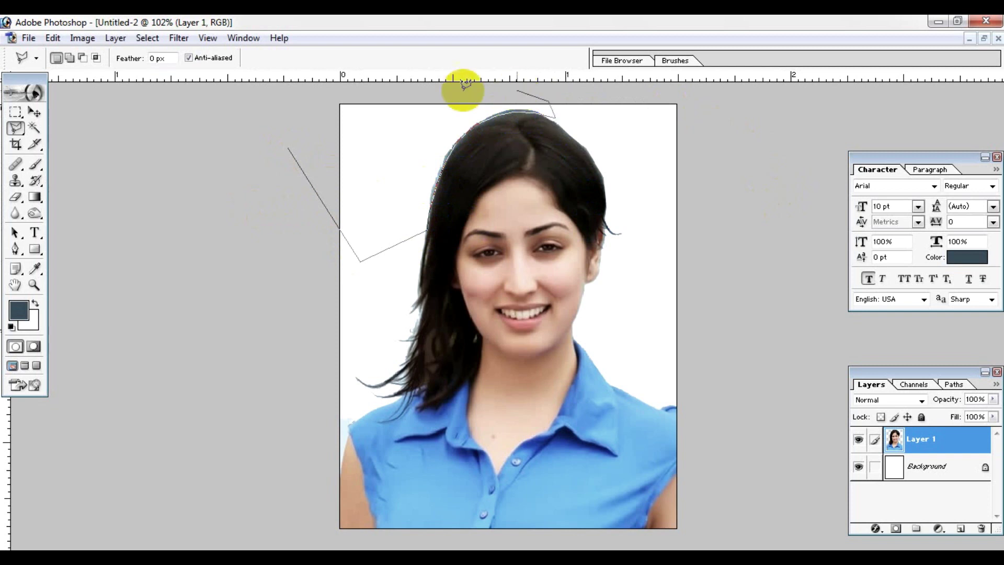
left_click(418, 96)
left_click(364, 103)
left_click(327, 110)
double_click(289, 141)
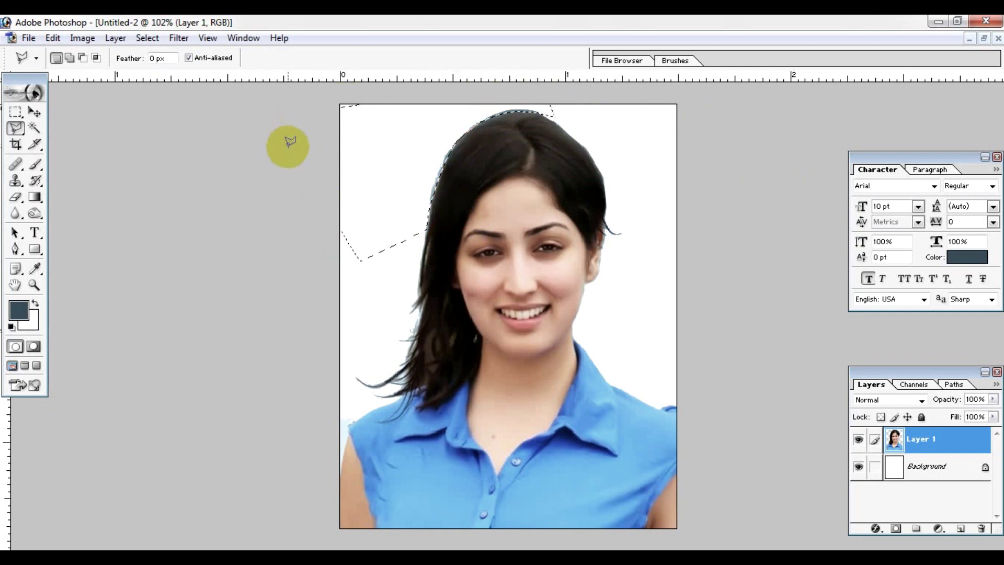
Deselect the hair-edge area and zoom out to view the whole white-background portrait
left_click(15, 112)
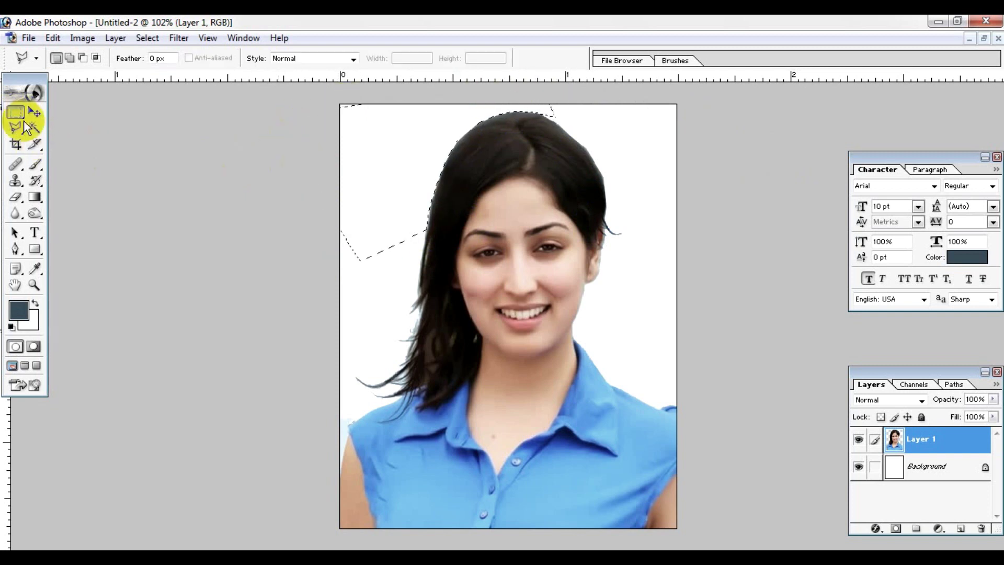
left_click(131, 146)
key("ctrl+minus")
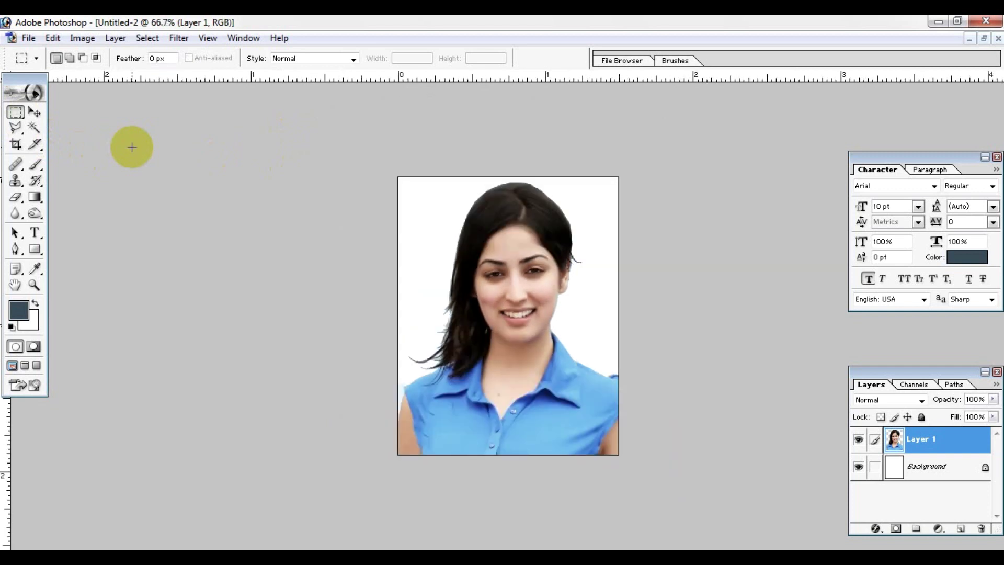
scroll(287, 253, "up", 1)
scroll(356, 287, "up", 1)
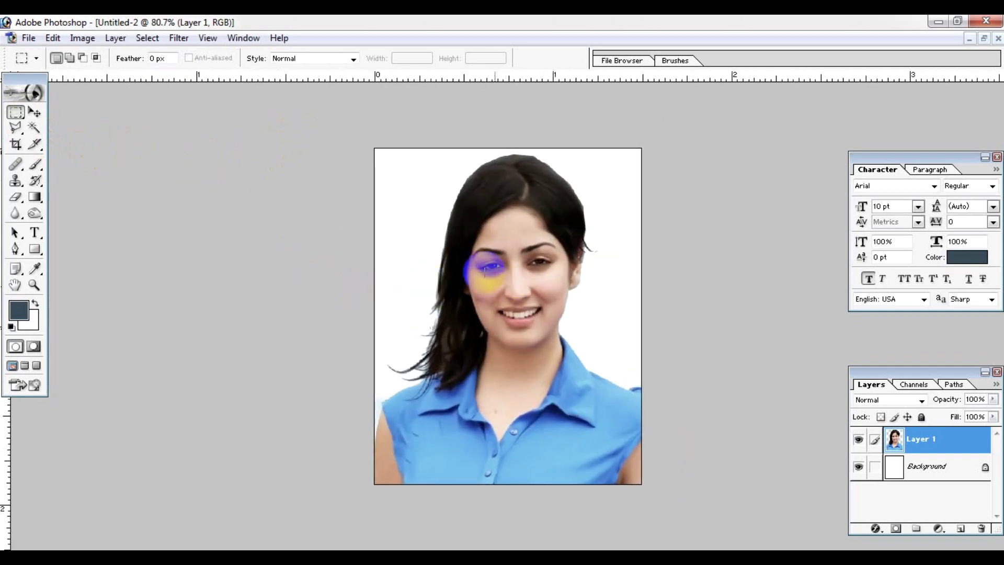
Copy Layer 1 onto the A4 sheet and place it under the leftmost blue photo
left_click(983, 39)
left_click(33, 111)
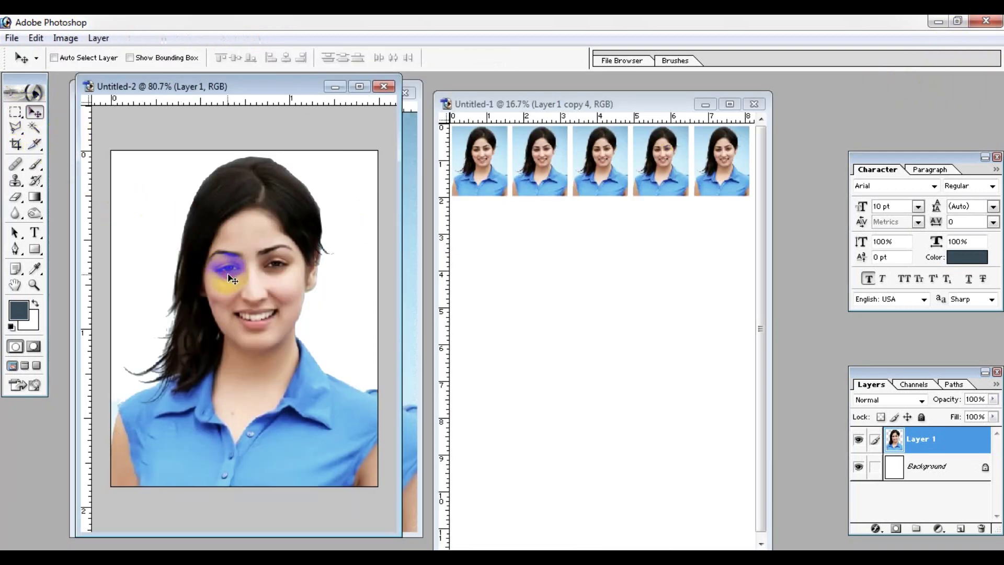
mouse_move(253, 319)
left_mouse_down()
mouse_move(520, 329)
mouse_move(523, 280)
left_mouse_up()
left_click(731, 105)
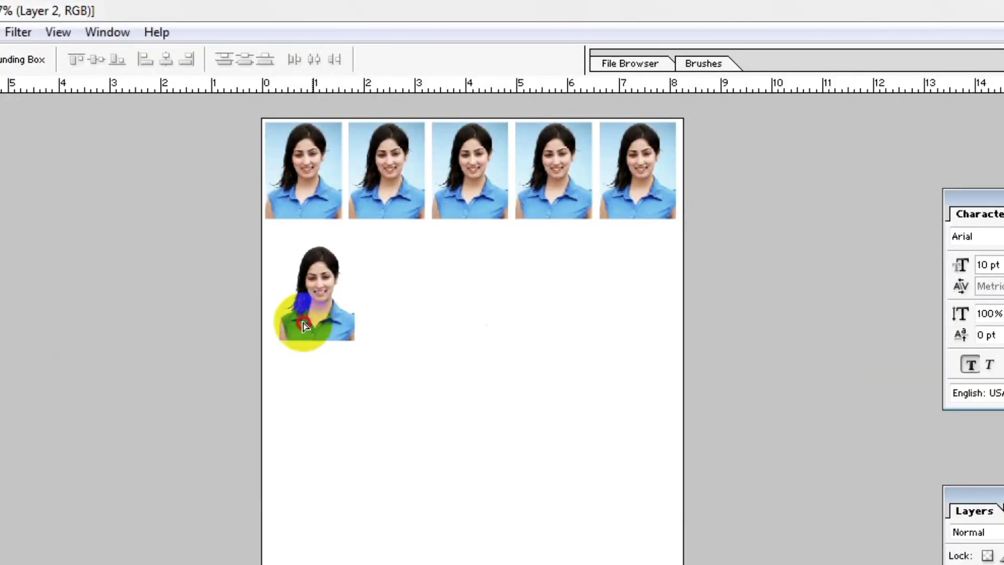
mouse_move(305, 325)
left_mouse_down()
mouse_move(303, 311)
mouse_move(313, 312)
left_mouse_up()
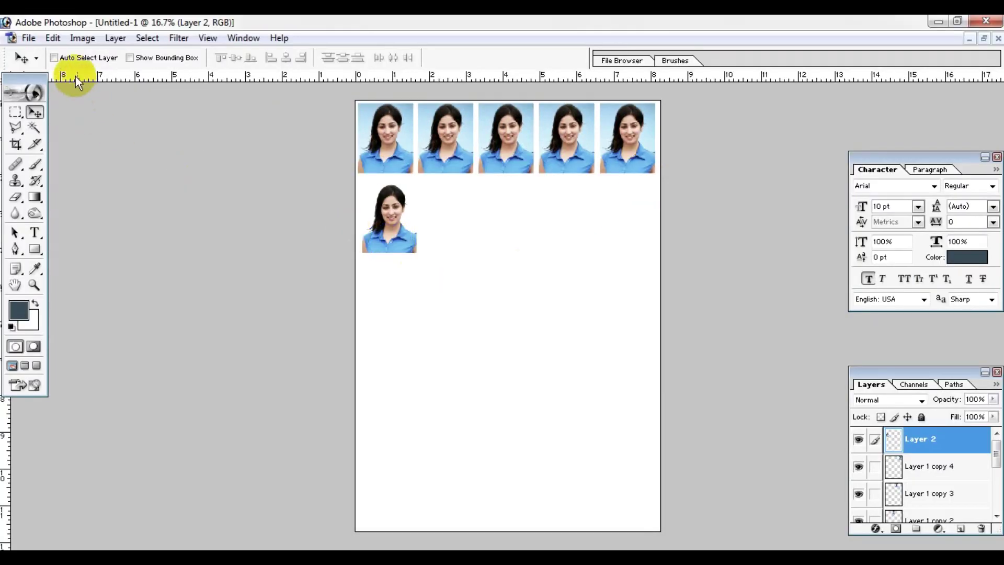
left_click(52, 38)
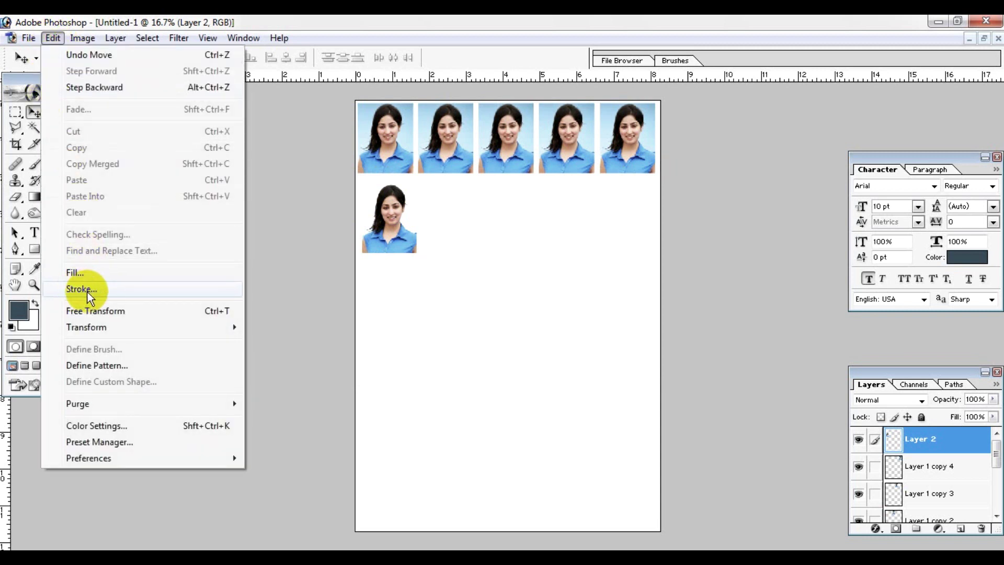
Stroke the white-background portrait with a 2 px outside border in near-black 1B1B1B
left_click(86, 290)
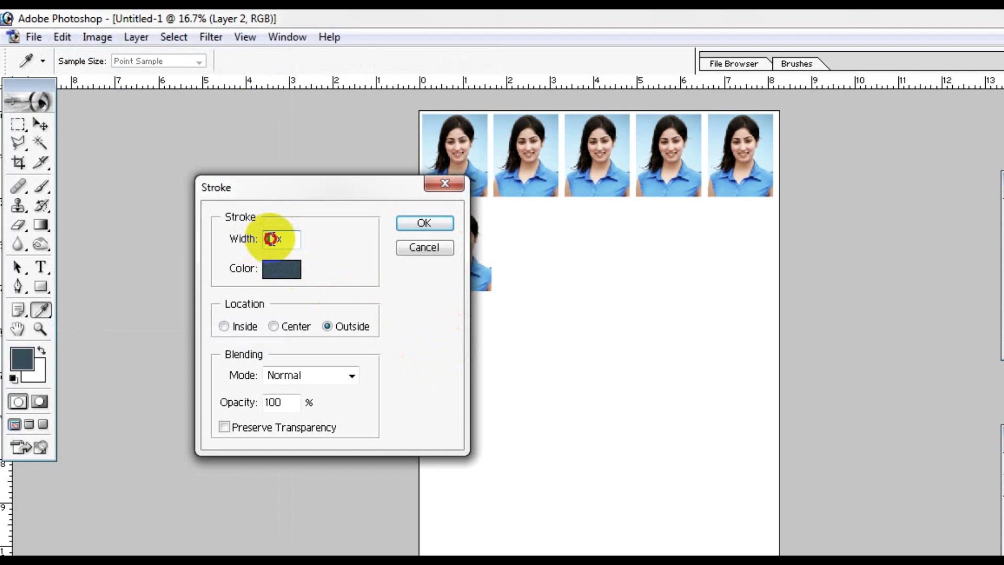
double_click(270, 239)
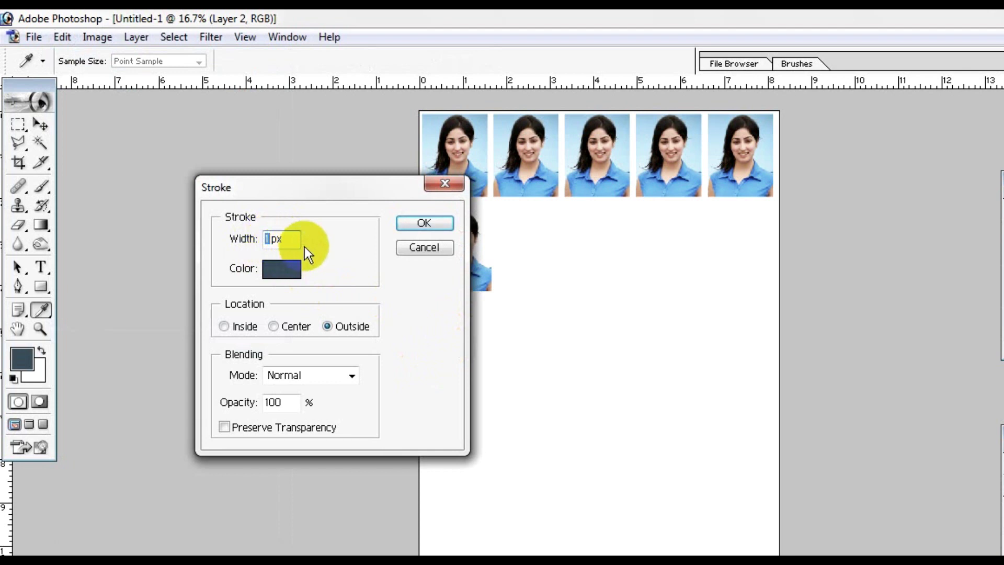
type("2")
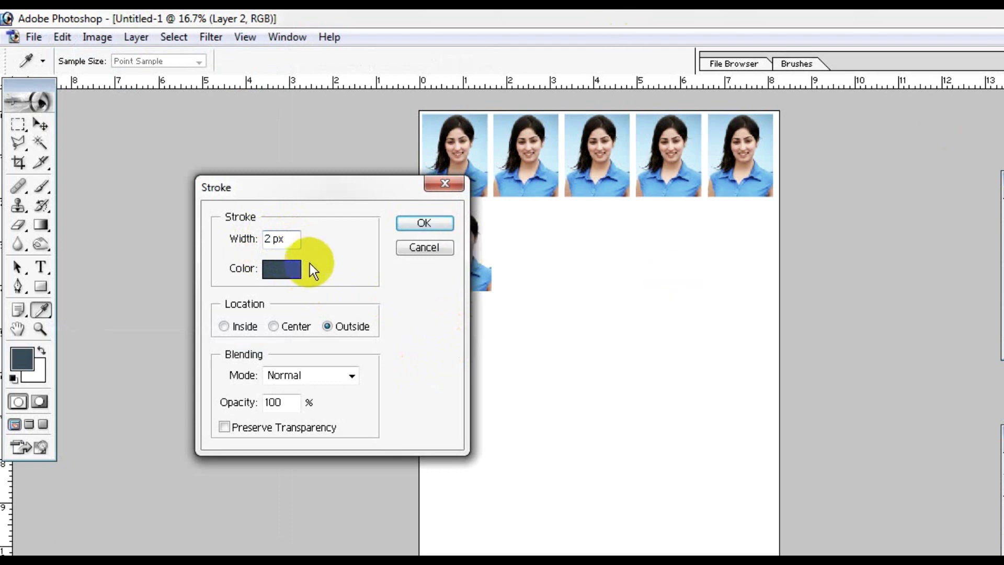
left_click(290, 265)
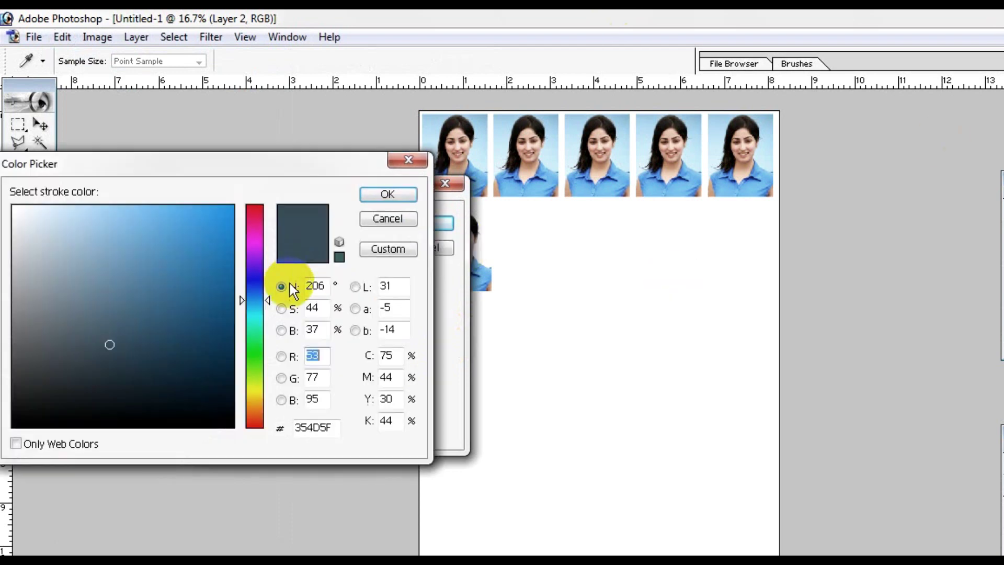
left_click(16, 403)
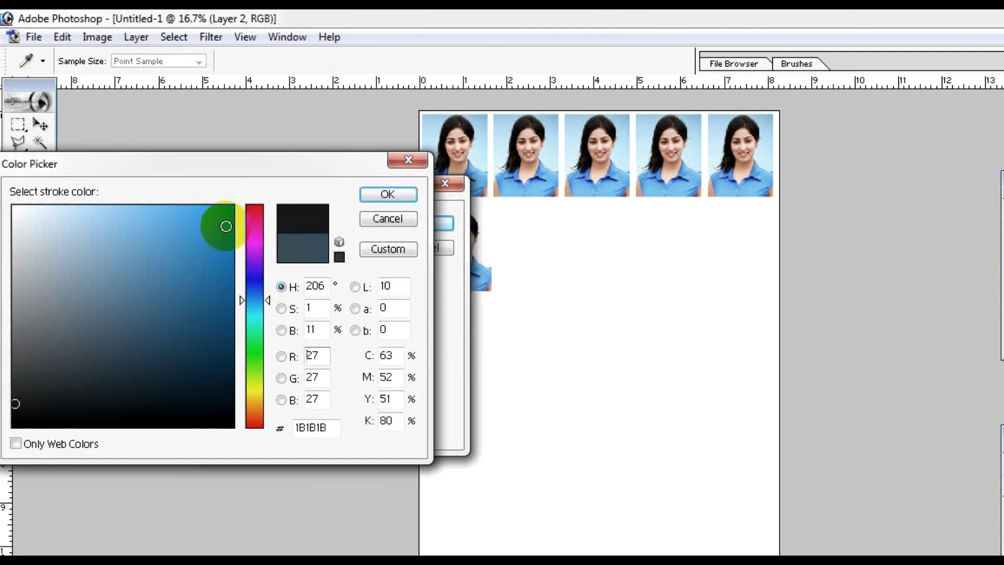
left_click(387, 195)
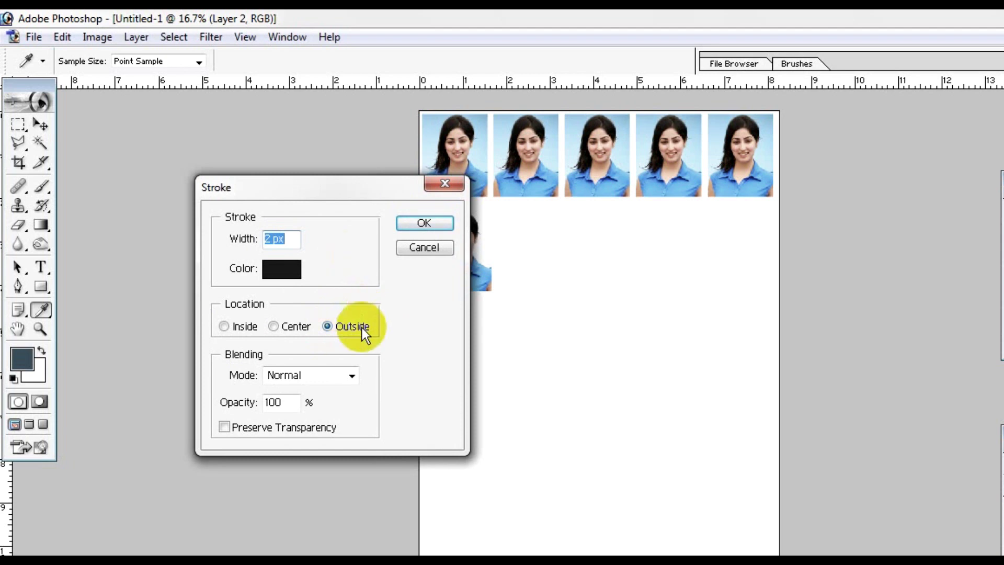
left_click(421, 224)
key("v")
key("ctrl+plus")
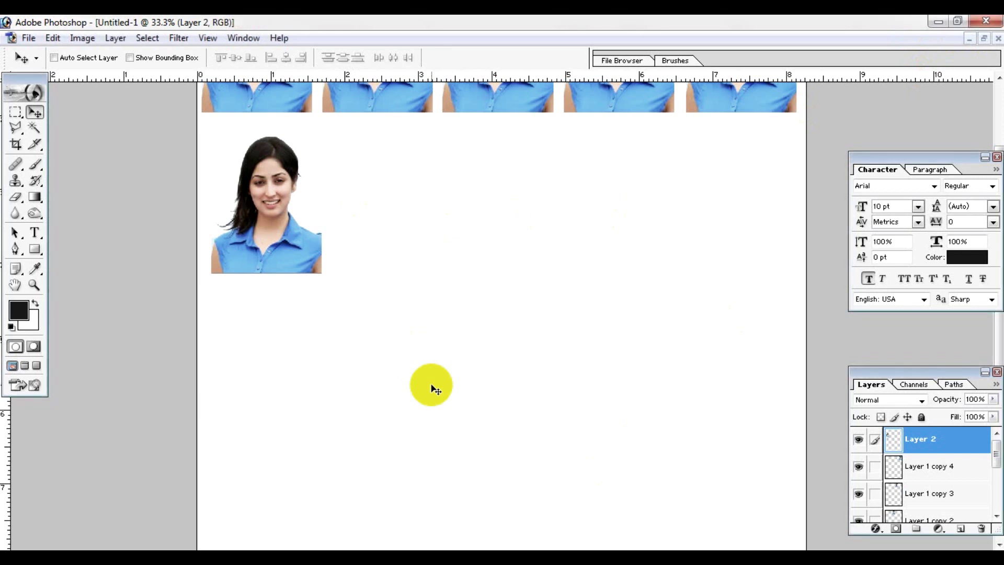
Position the bordered portrait, Alt-drag four copies rightward, and zoom out to check both rows
key("ctrl+plus")
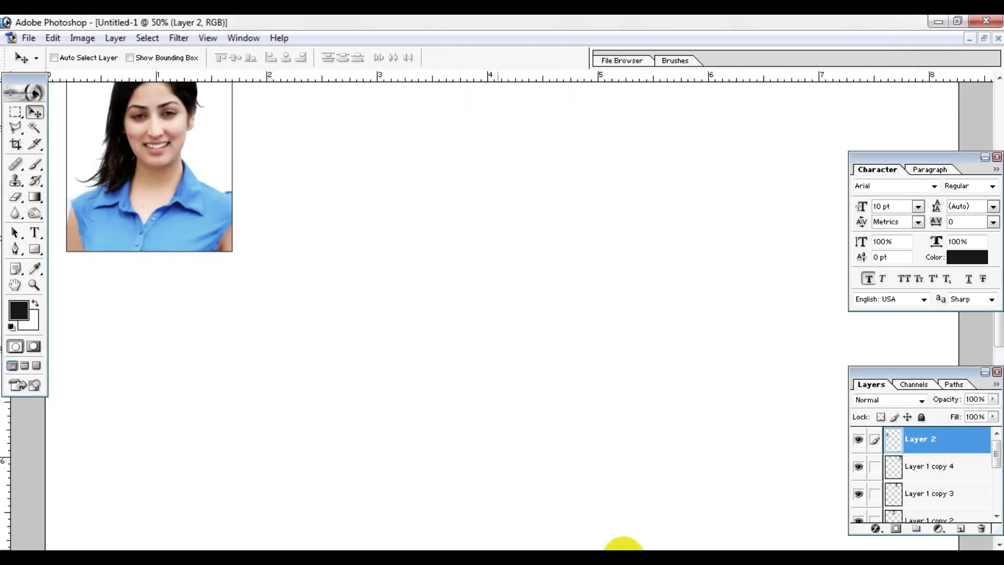
scroll(496, 433, "up", 2)
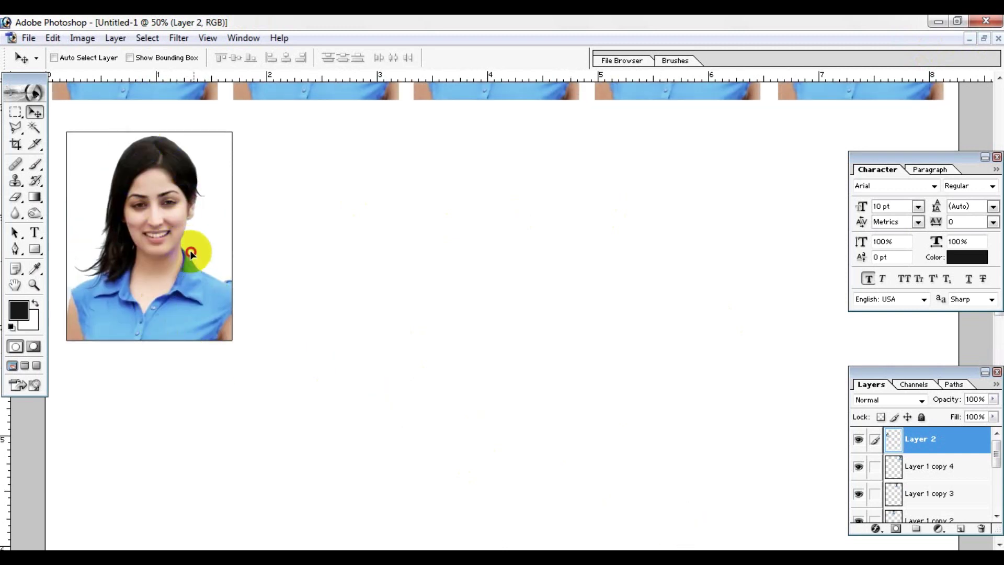
mouse_move(141, 181)
left_mouse_down()
mouse_move(187, 248)
mouse_move(152, 248)
left_mouse_up()
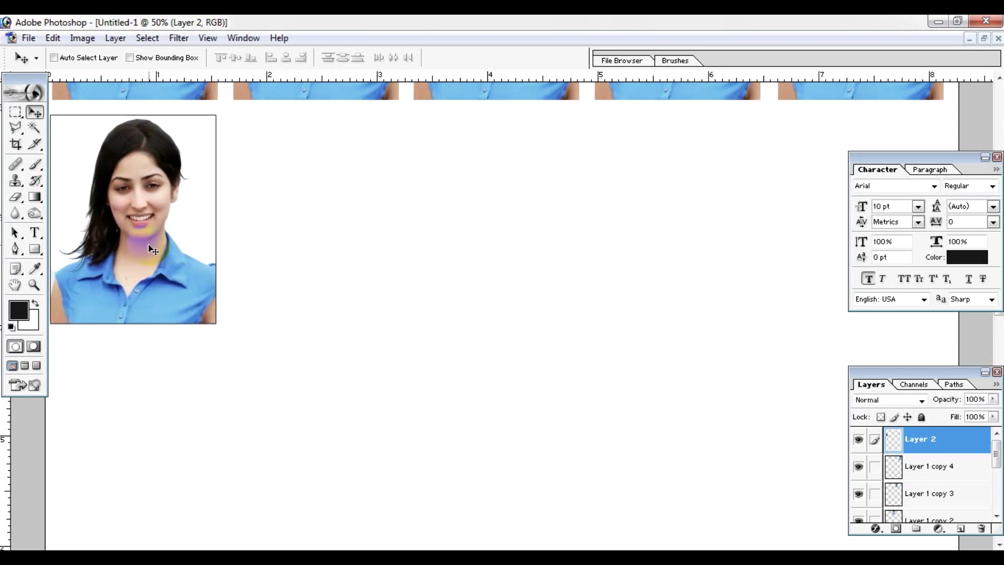
left_click_drag(152, 249, 687, 246)
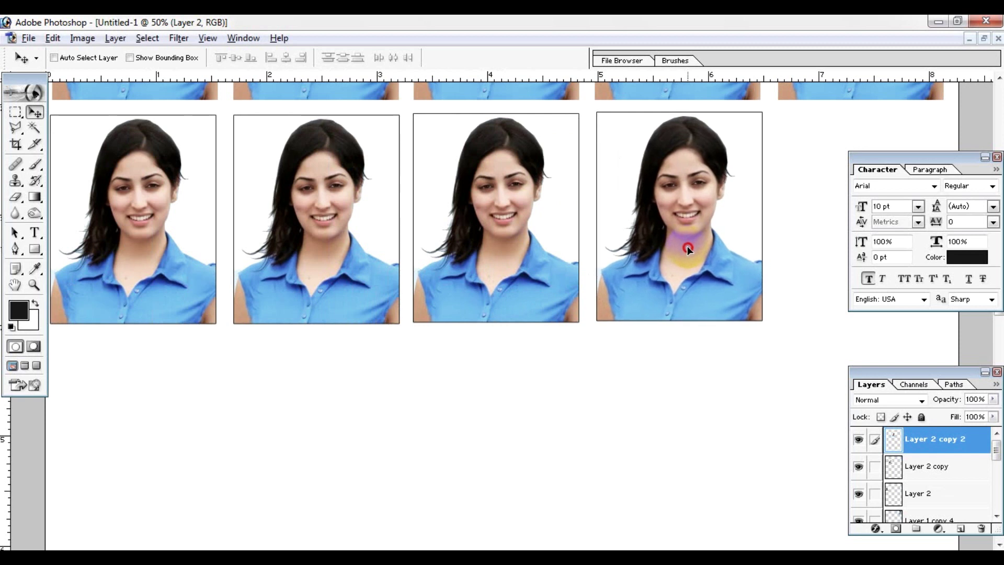
left_click_drag(688, 245, 877, 260)
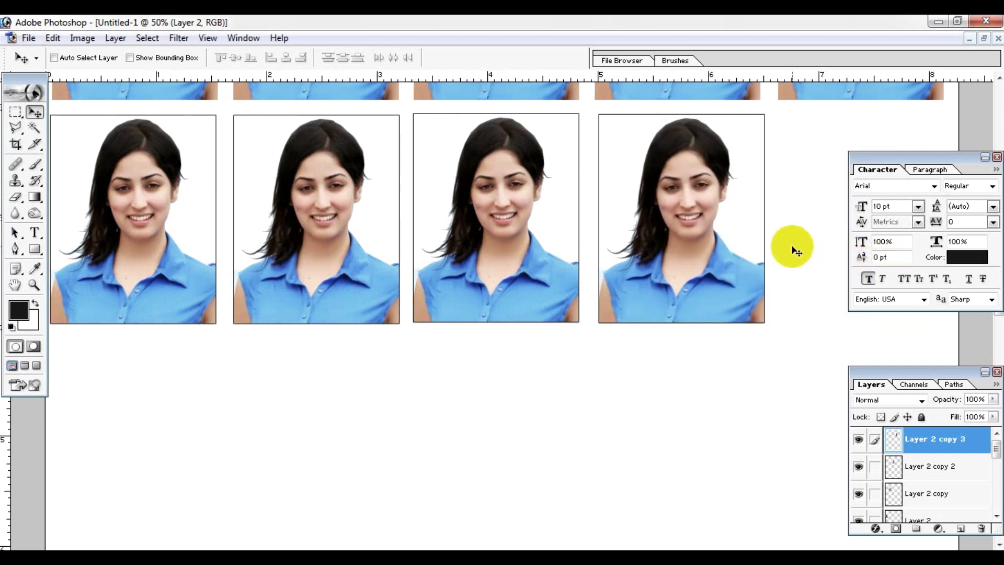
mouse_move(891, 264)
left_mouse_down()
mouse_move(757, 247)
mouse_move(812, 245)
left_mouse_up()
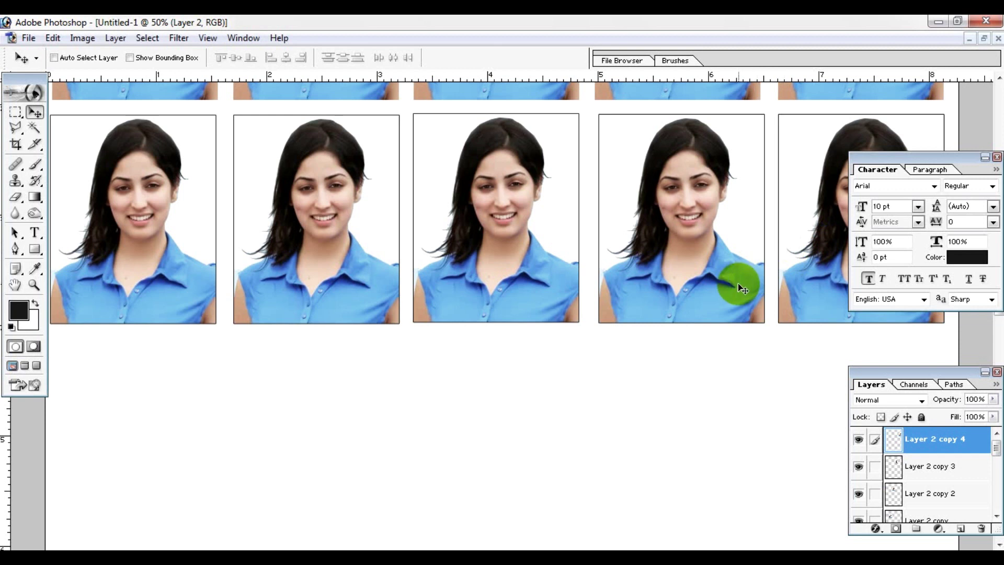
key("ctrl+minus")
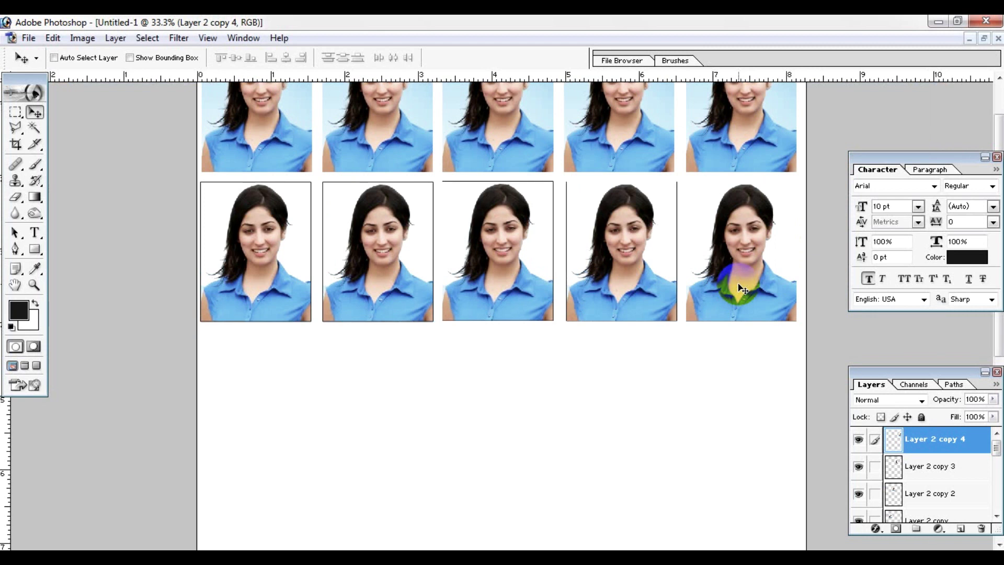
key("ctrl+minus")
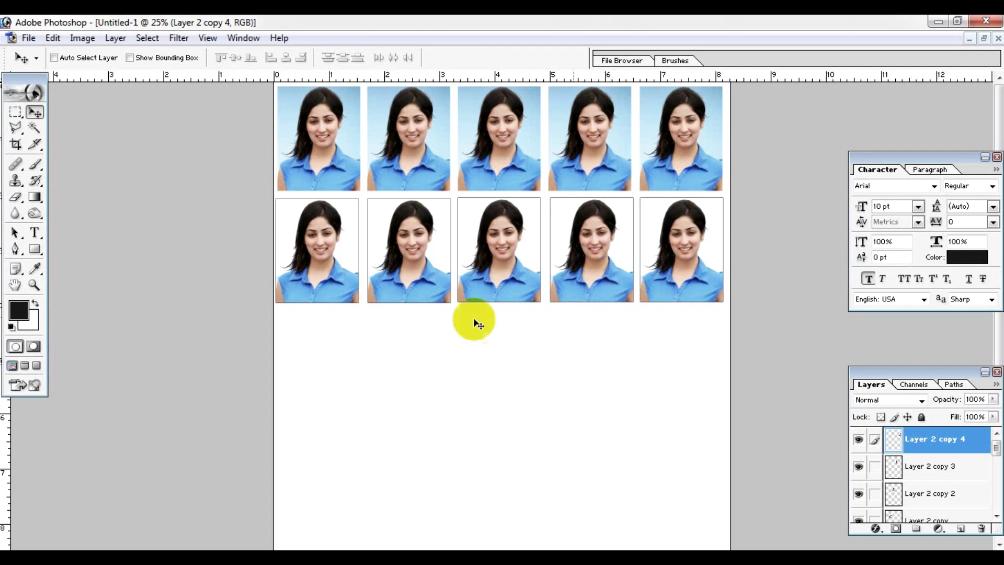
Start printing the sheet past the clipping warning and choose the EPSON L130 Series printer
left_click(27, 40)
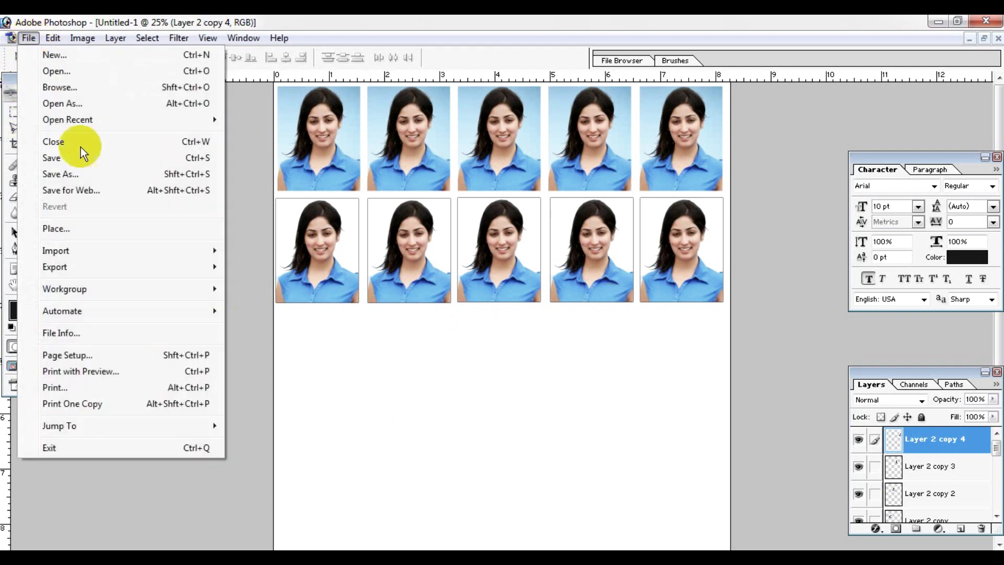
left_click(54, 388)
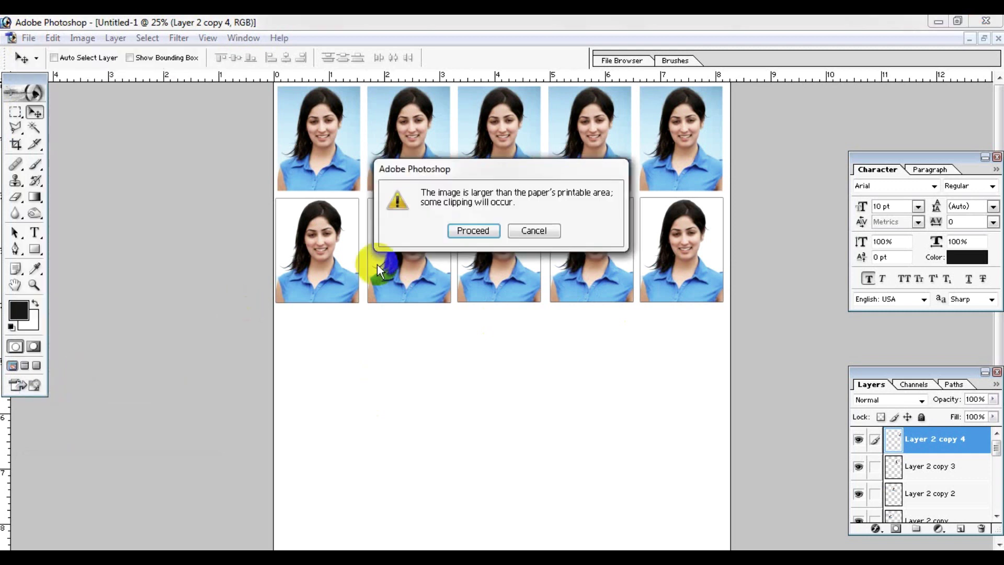
left_click(473, 230)
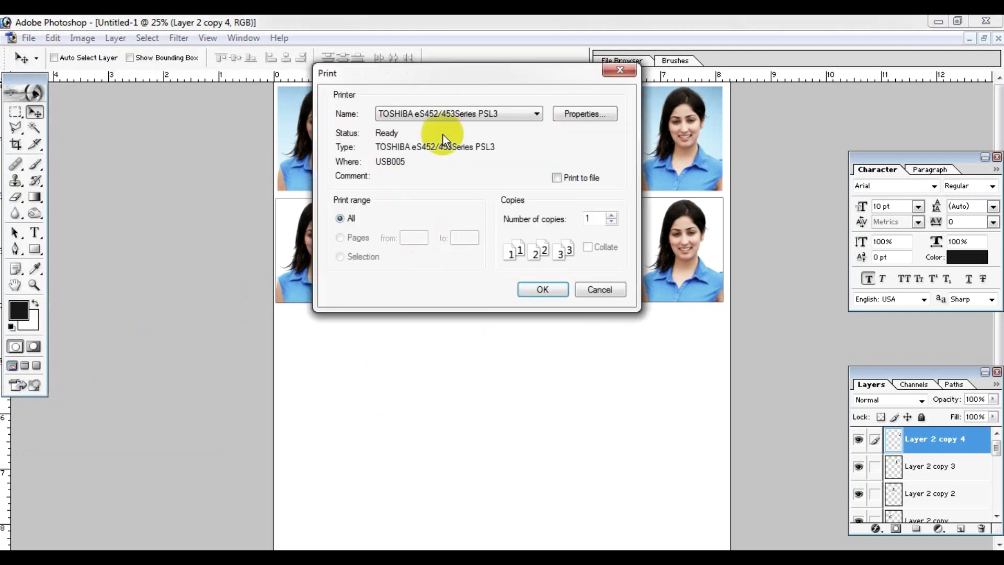
left_click(525, 112)
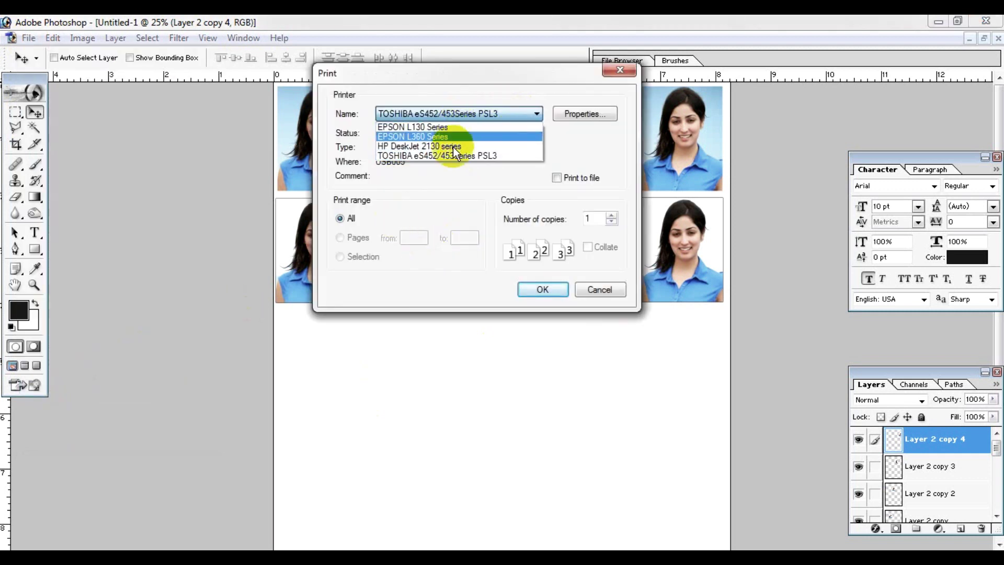
left_click(431, 126)
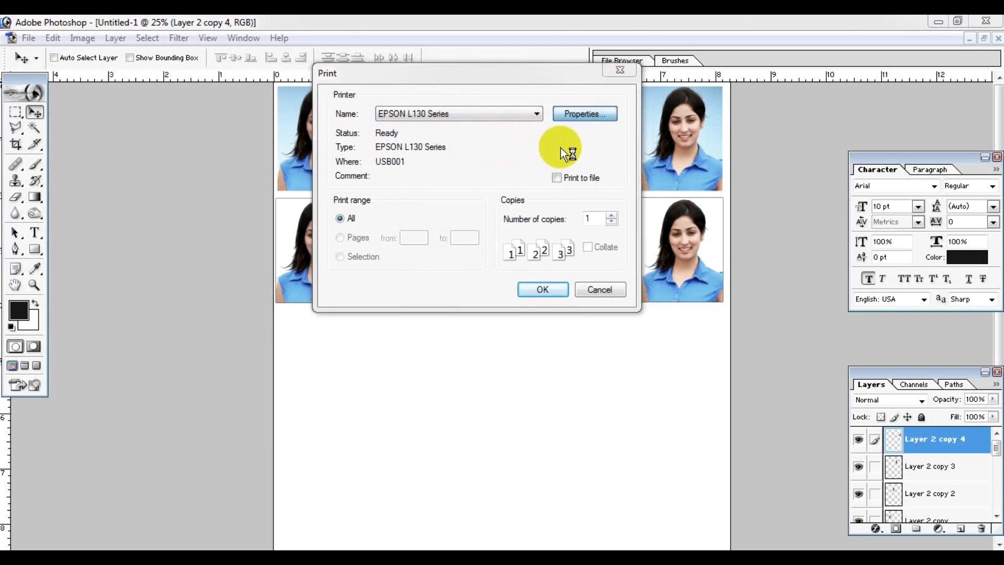
Set EPSON properties to A4 210 x 297 mm, Epson Matte paper and Standard quality
left_click(635, 155)
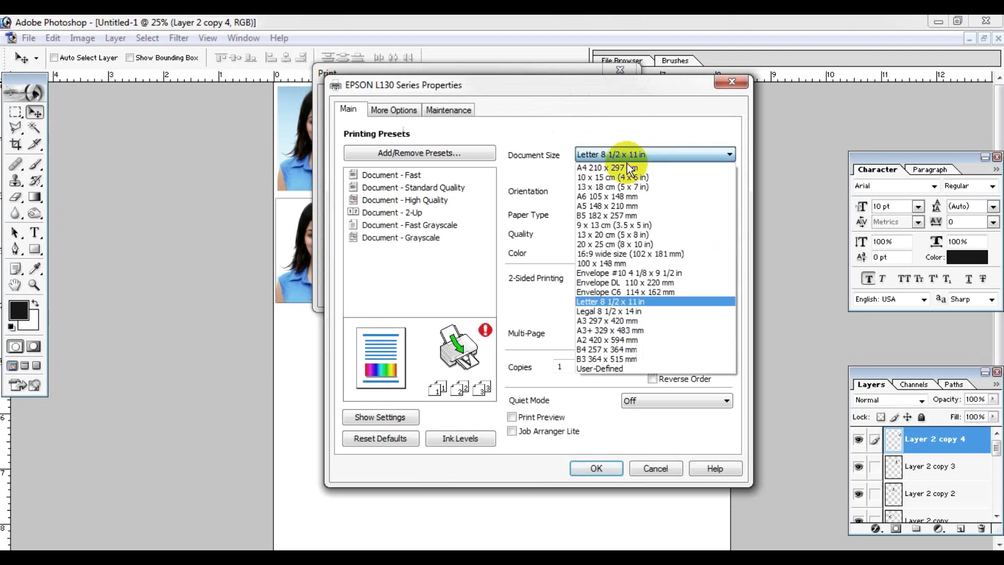
left_click(612, 168)
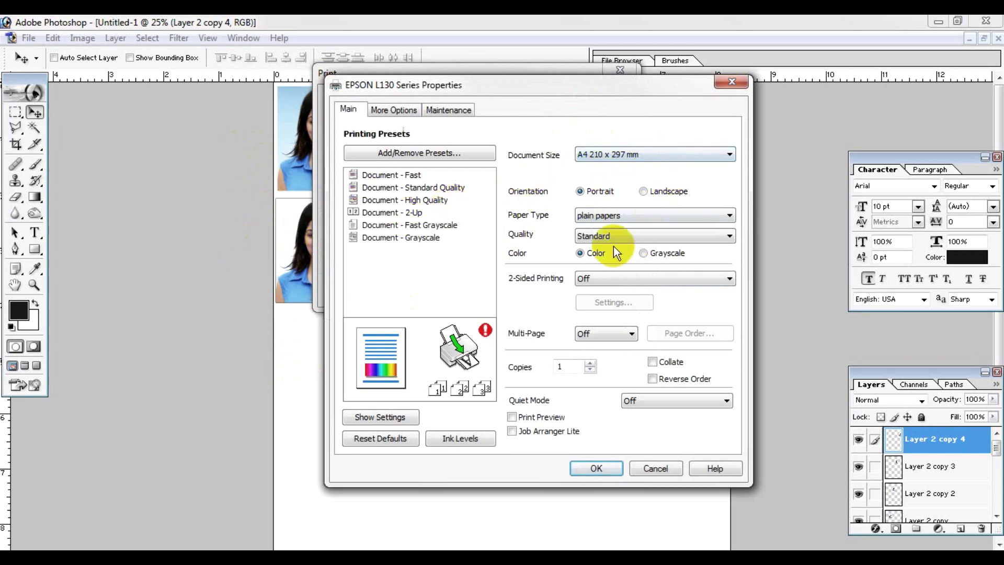
left_click(594, 216)
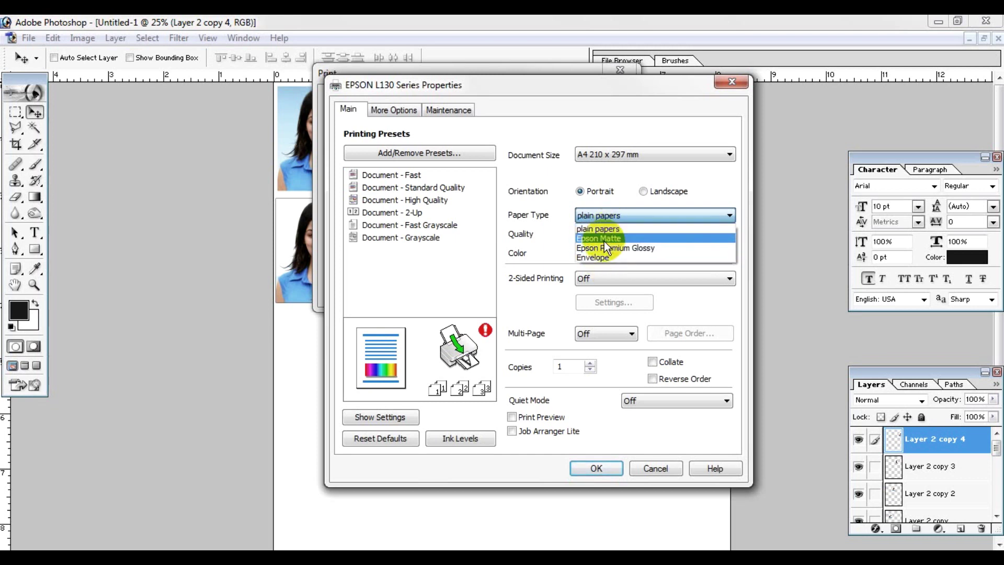
left_click(604, 241)
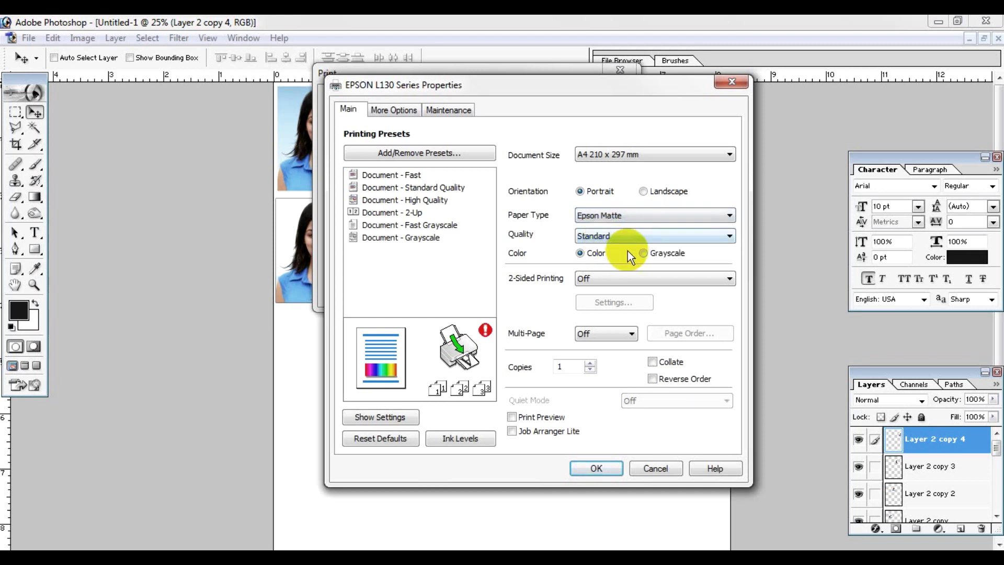
left_click(606, 235)
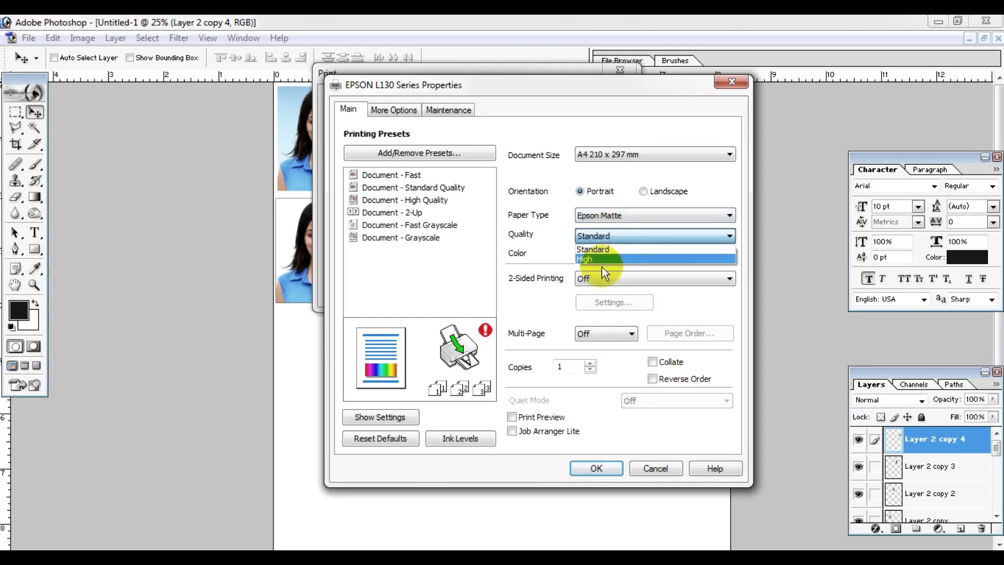
left_click(601, 248)
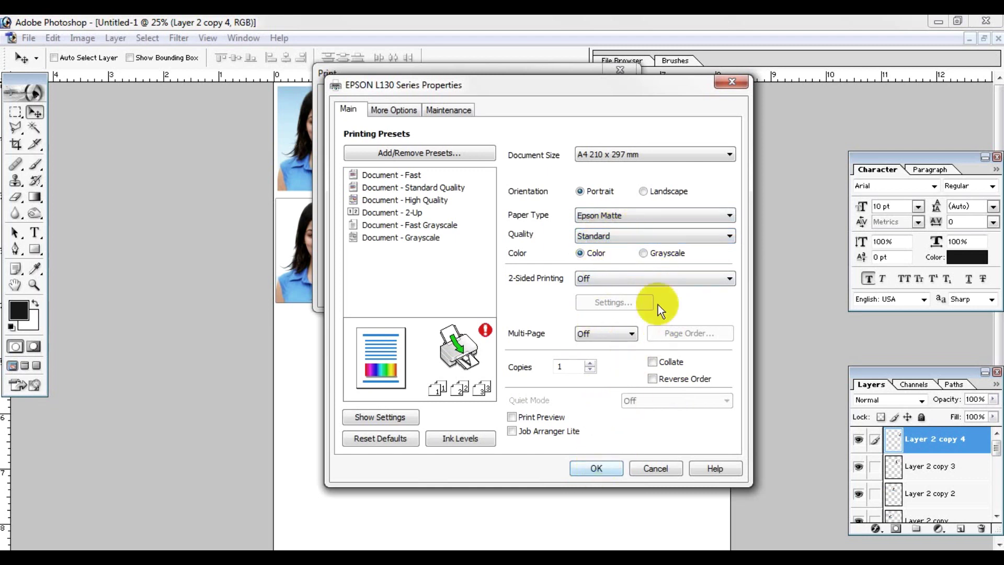
left_click(726, 84)
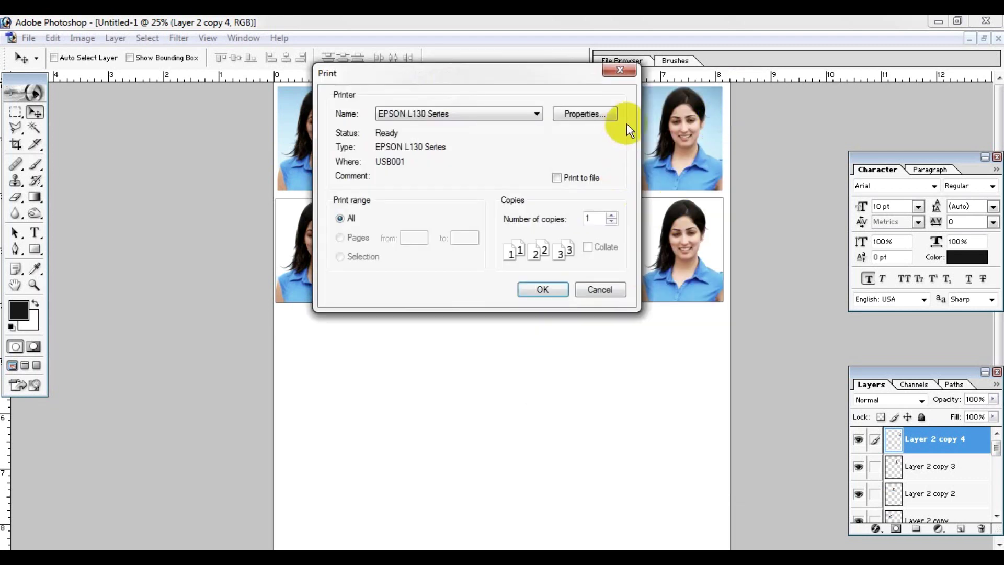
Close the Print dialog, leaving the finished ten-photo A4 sheet on screen
left_click(620, 70)
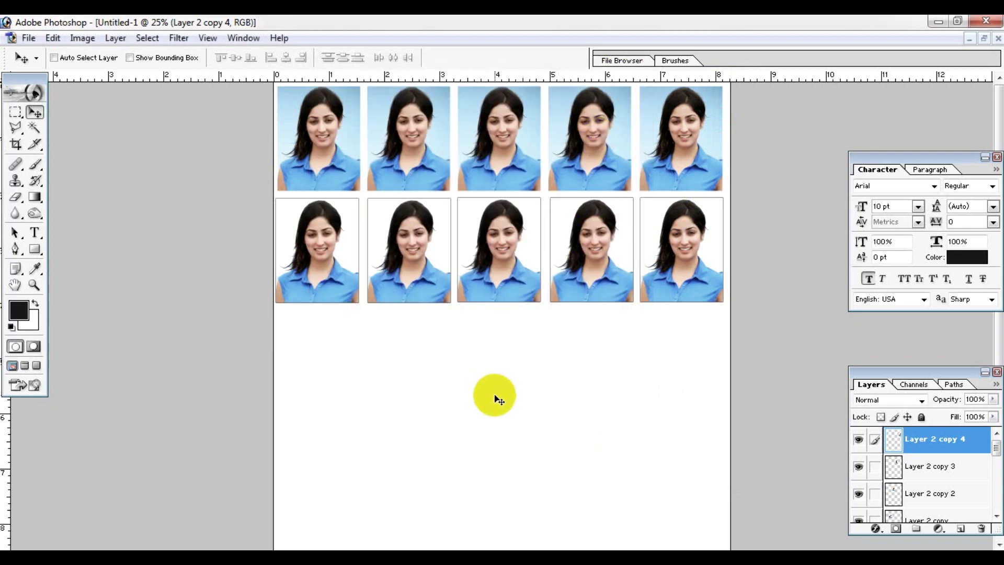